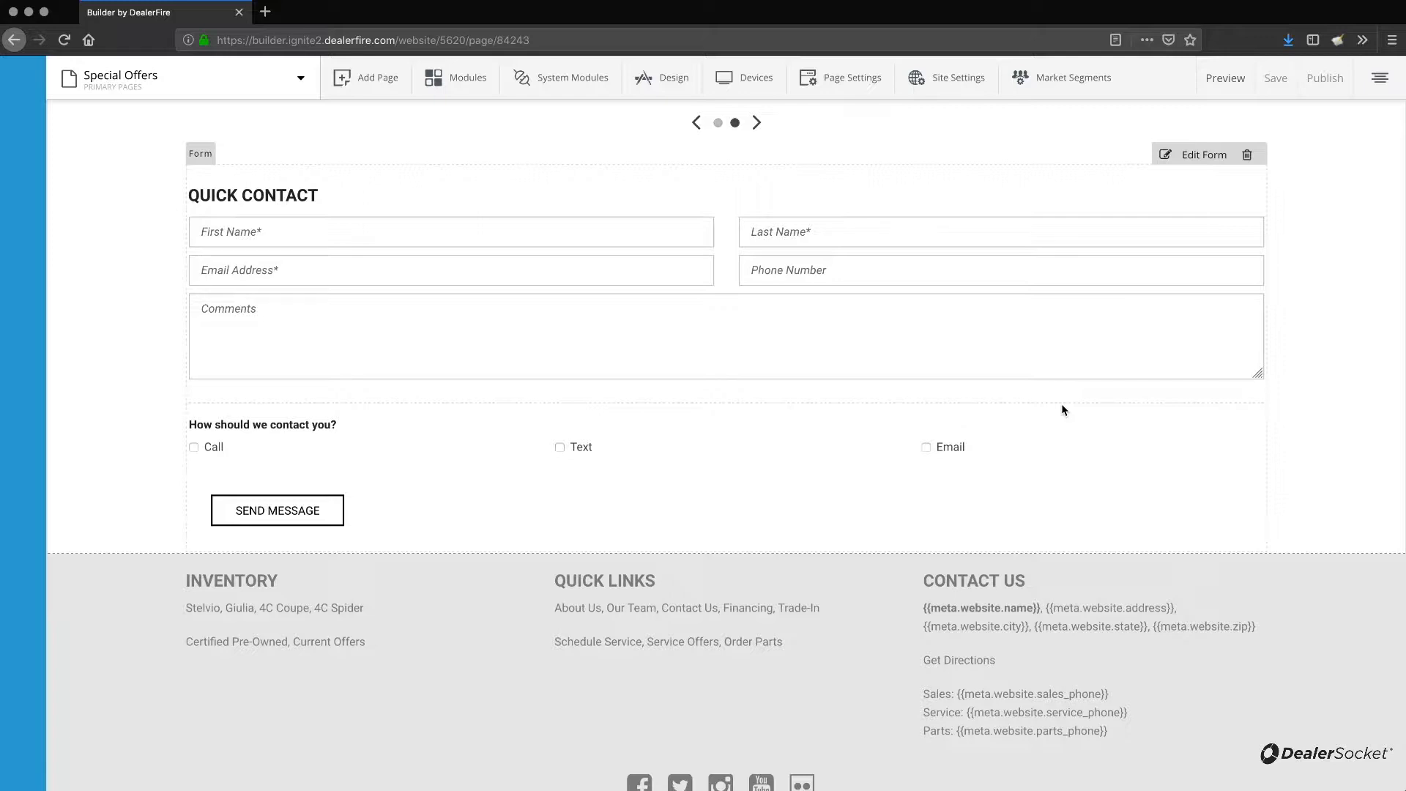
# Open the form's routing settings and add a new lead recipient's e-mail address.
pyautogui.click(1092, 224)
pyautogui.moveTo(1223, 184); pyautogui.dragTo(1135, 104)
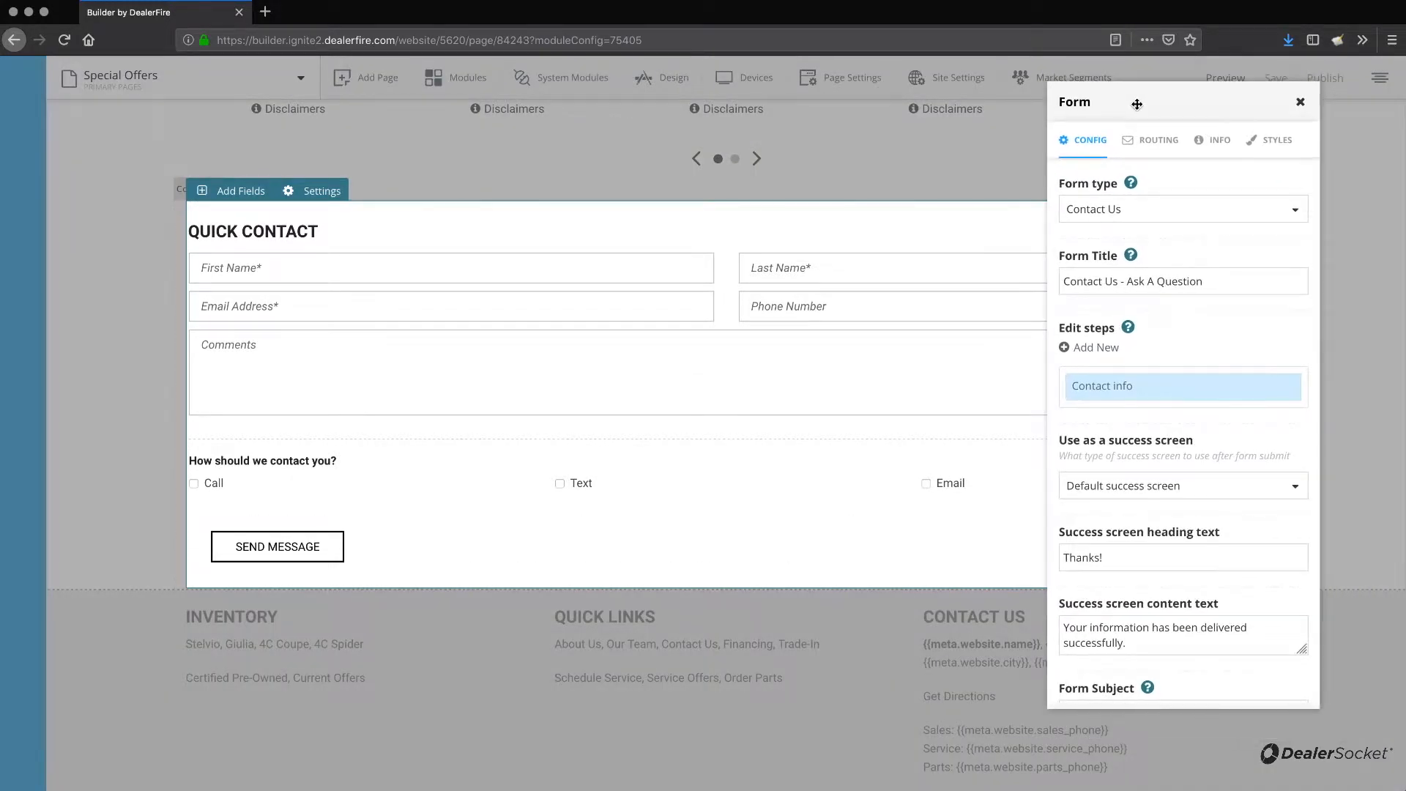
pyautogui.click(1171, 147)
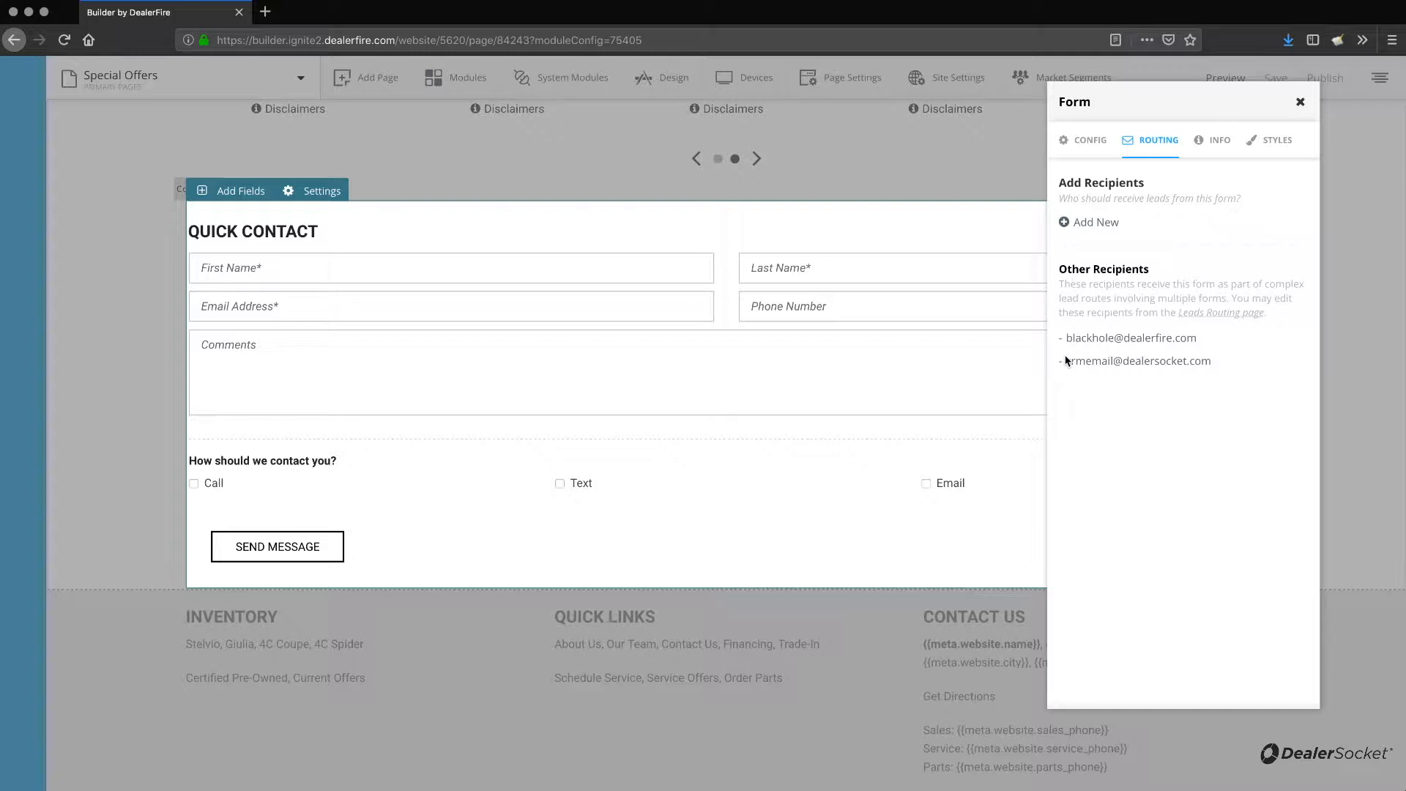
pyautogui.click(1094, 224)
pyautogui.write('email@dealership.com')
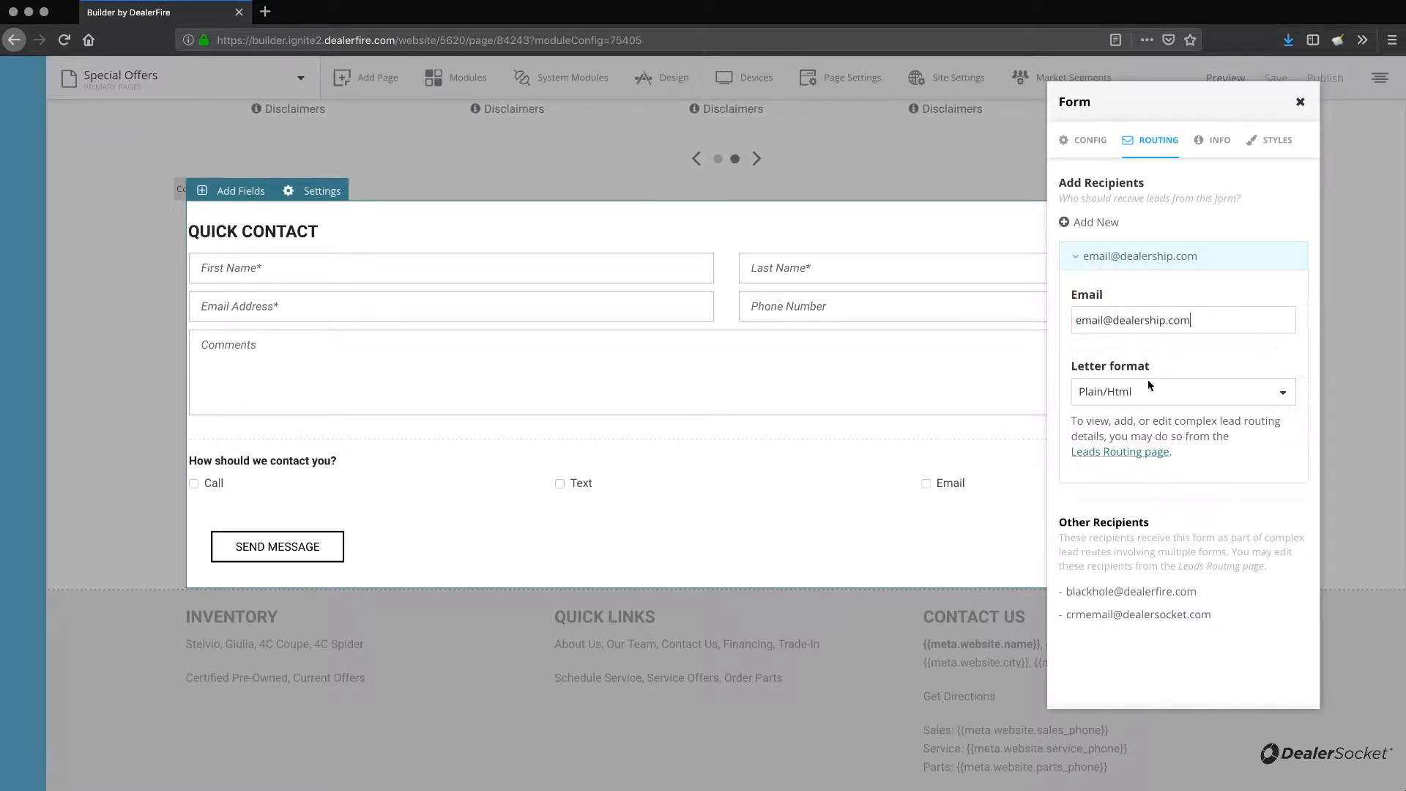
# Keep Plain/Html as the recipient's letter format and collapse the recipient entry.
pyautogui.click(1115, 393)
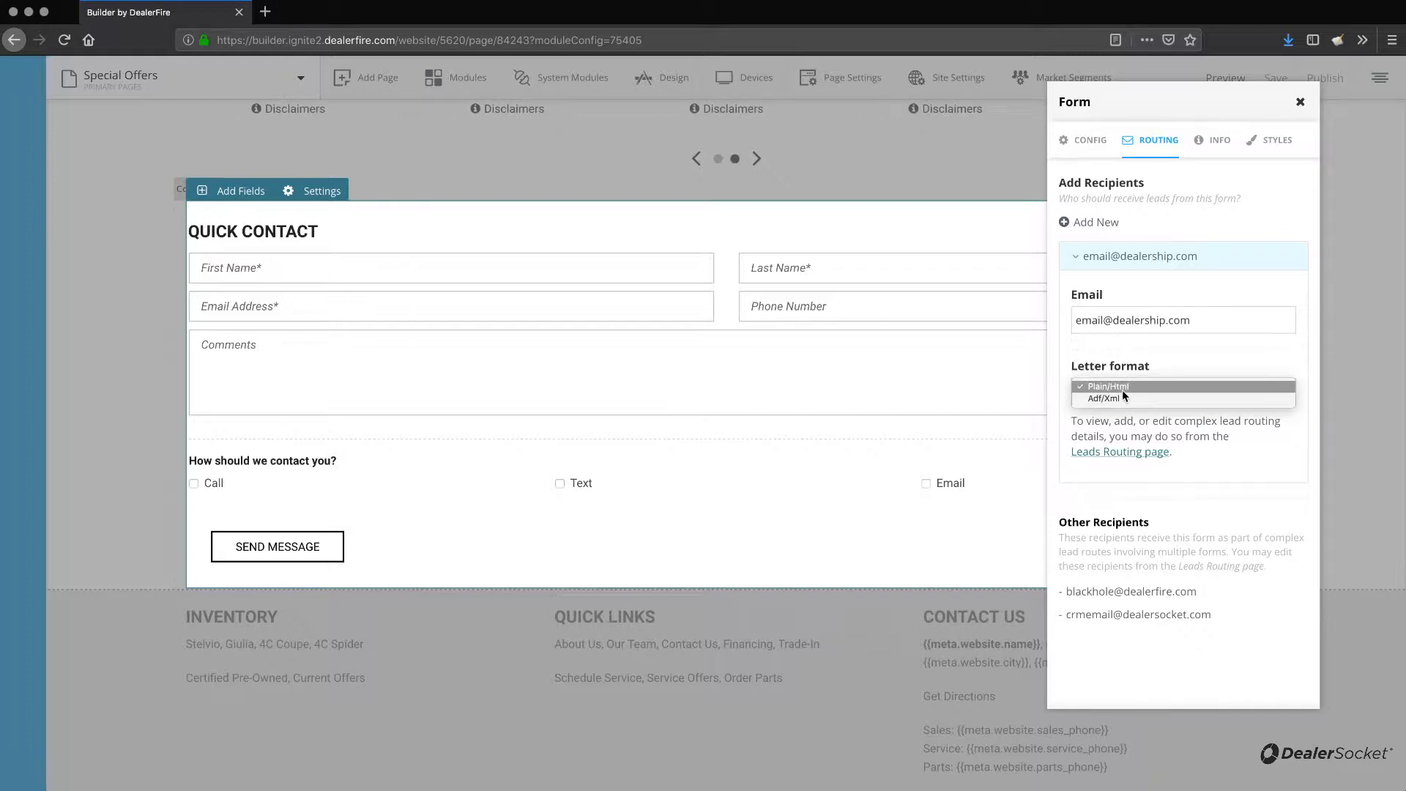
pyautogui.click(1123, 391)
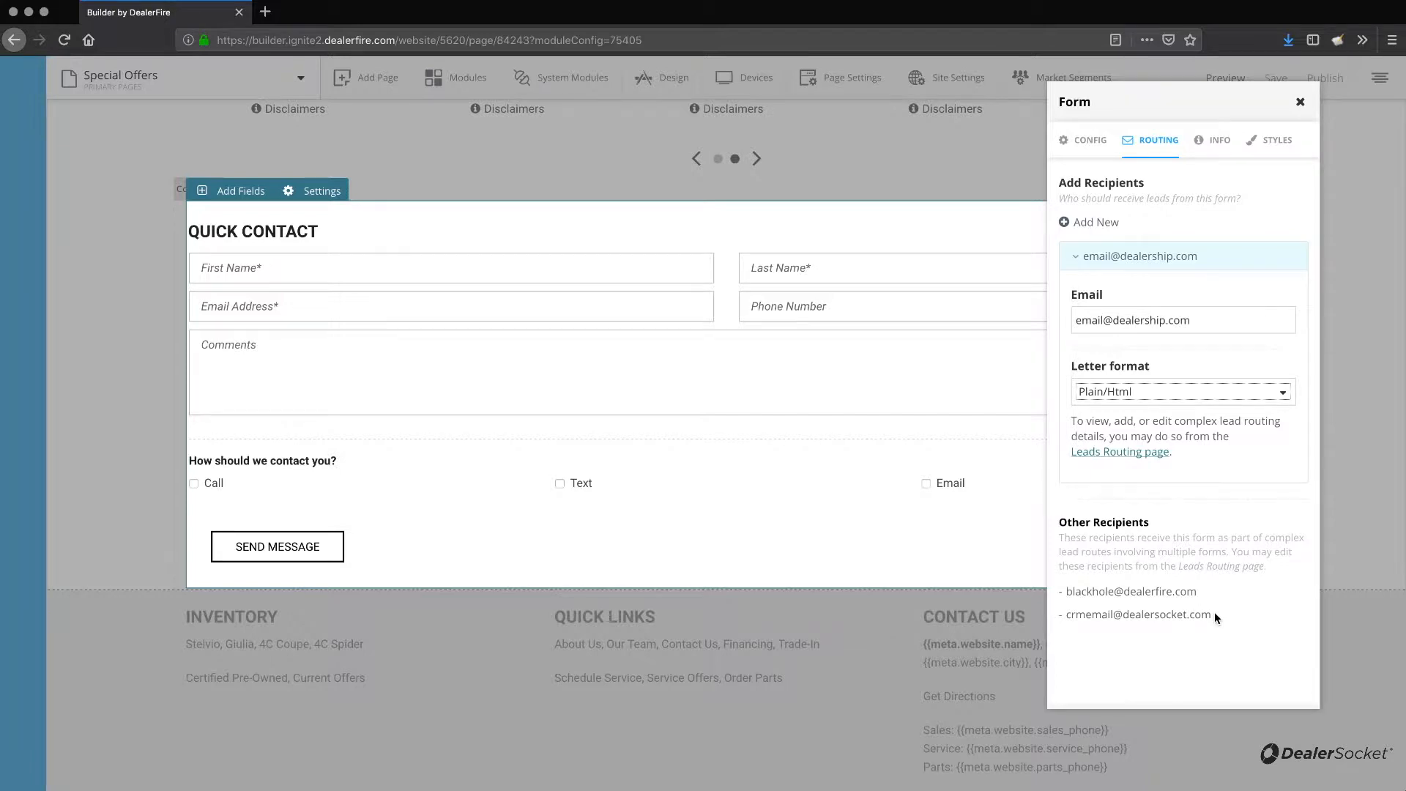
pyautogui.scroll(1, 1195, 499)
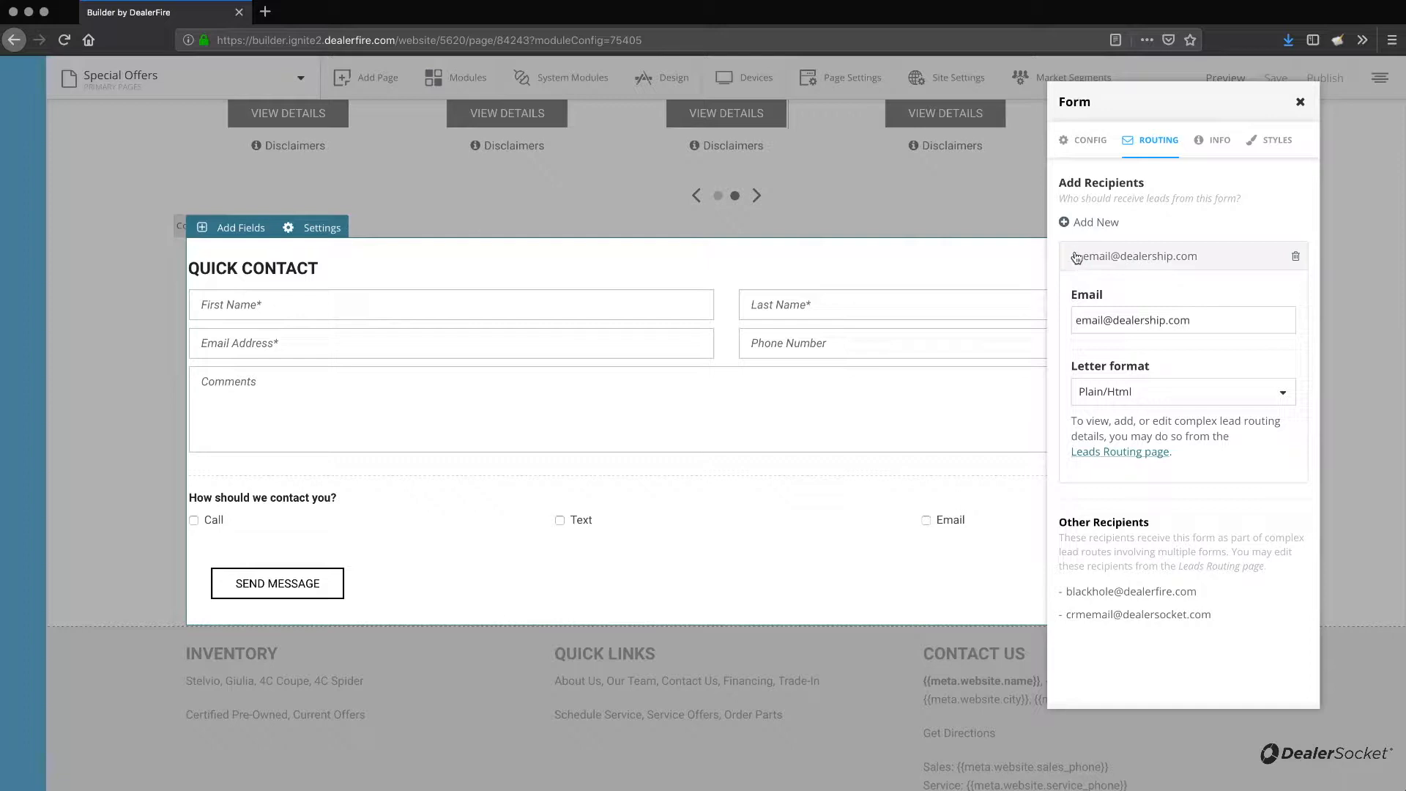
pyautogui.click(1076, 257)
# Add a blank recipient and remove it again.
pyautogui.click(1071, 222)
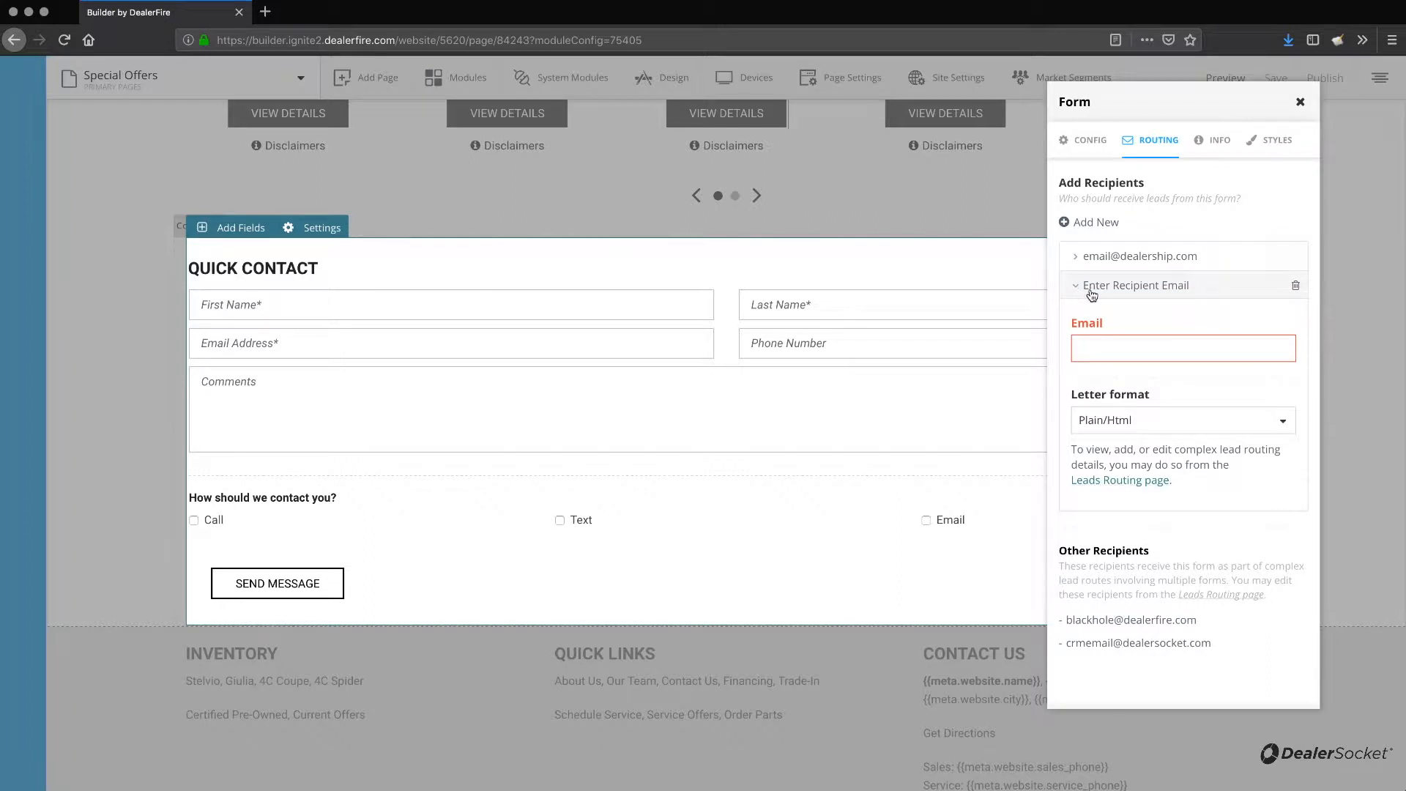
pyautogui.click(1295, 286)
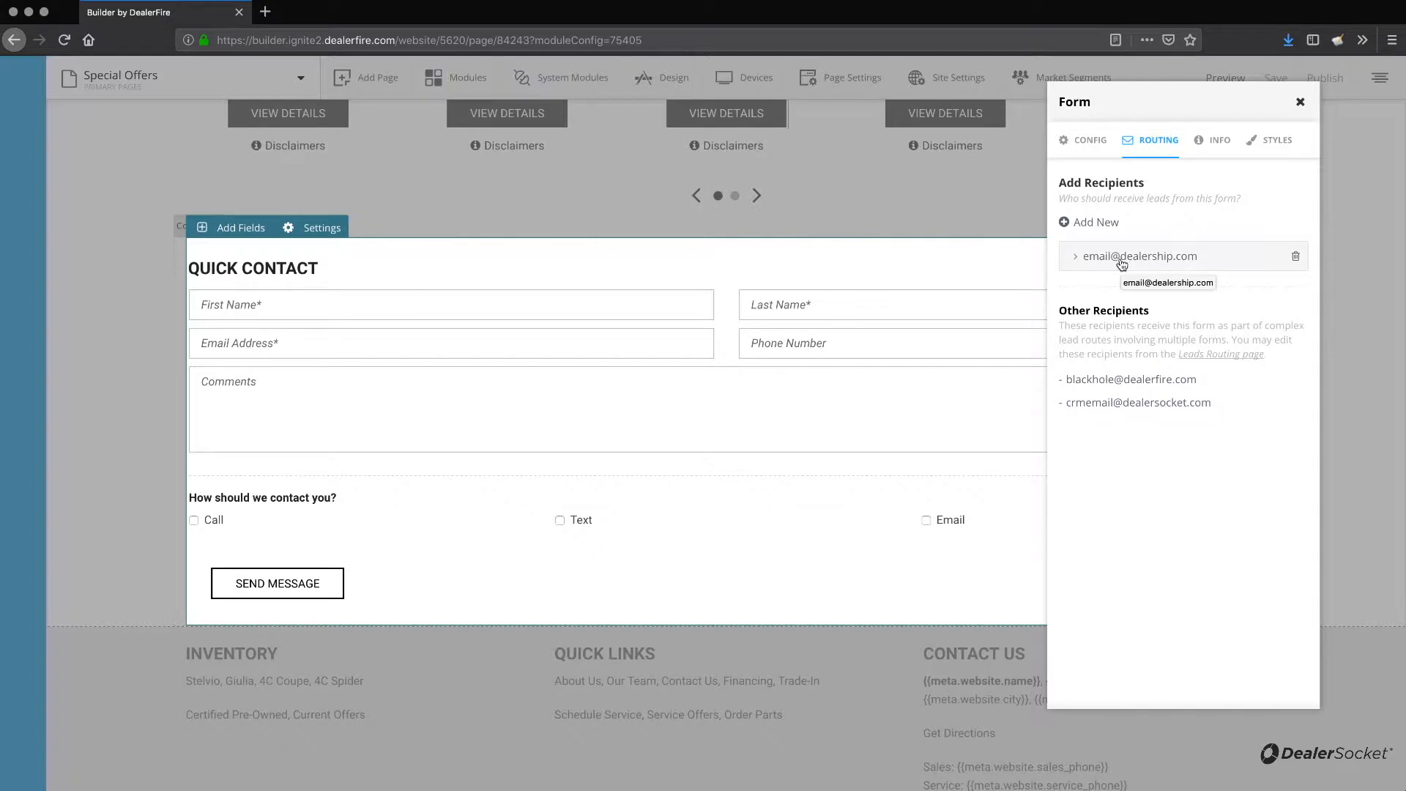
# Review which pages use this form, then close the form panel.
pyautogui.click(1206, 142)
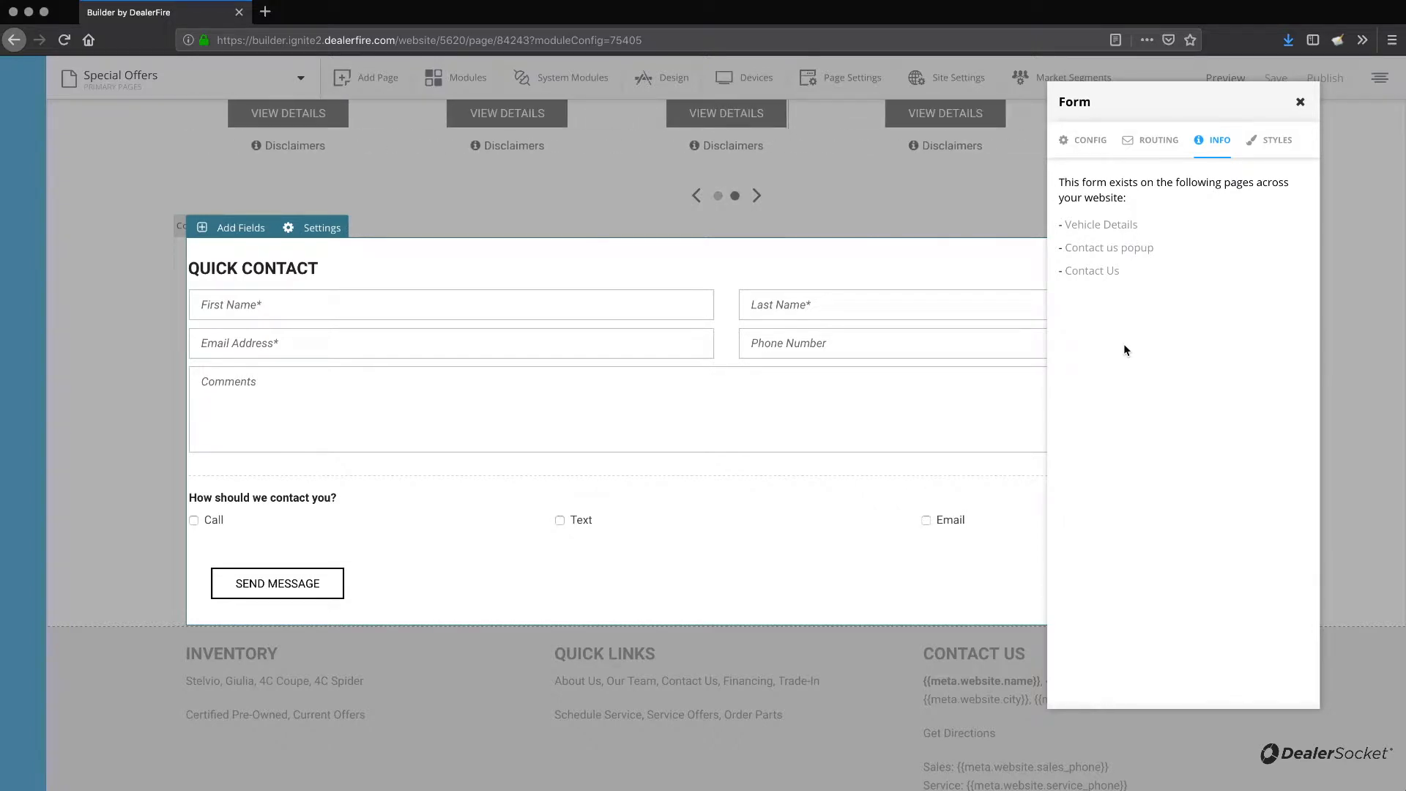
pyautogui.click(1148, 156)
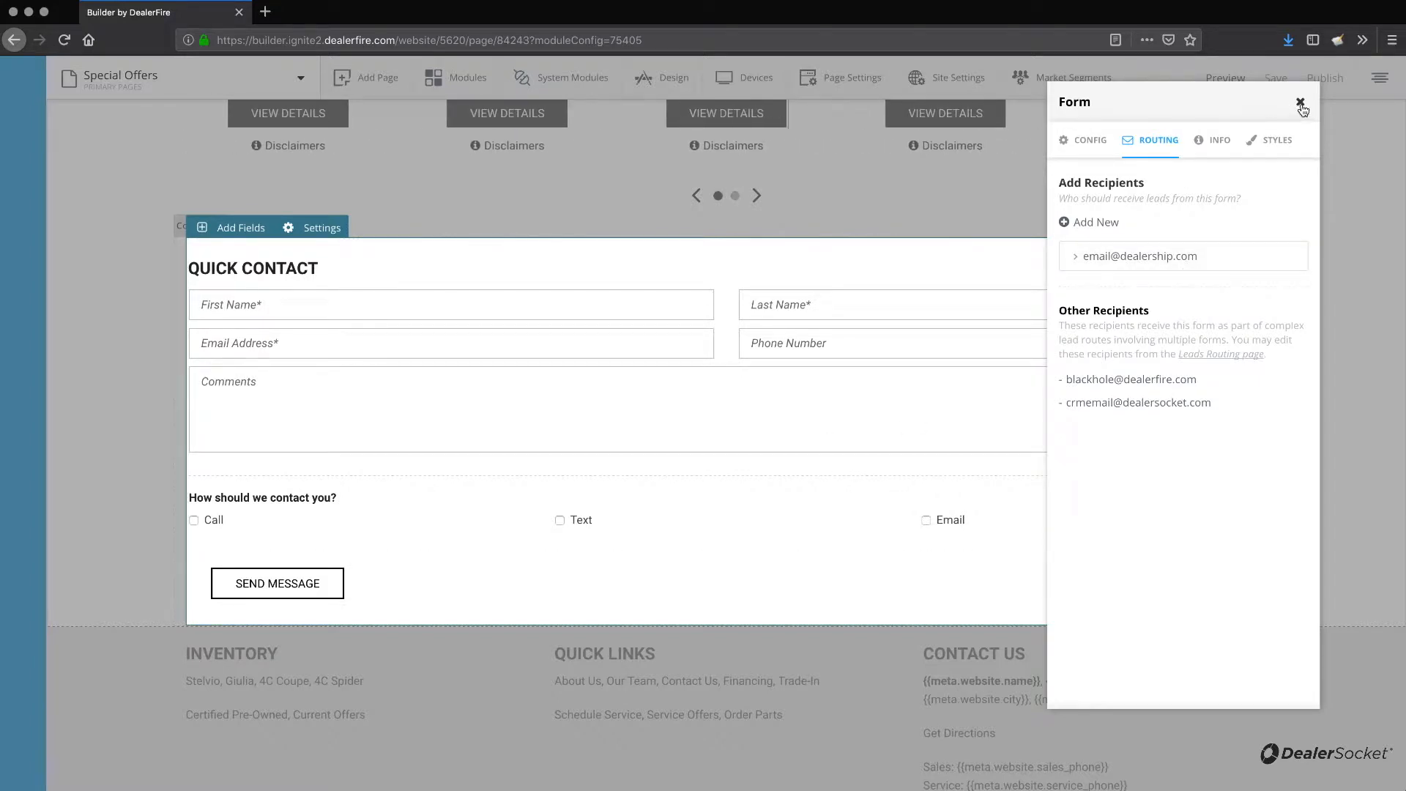
pyautogui.click(1301, 103)
# Apply the form changes and update the existing form template across all pages.
pyautogui.click(1239, 228)
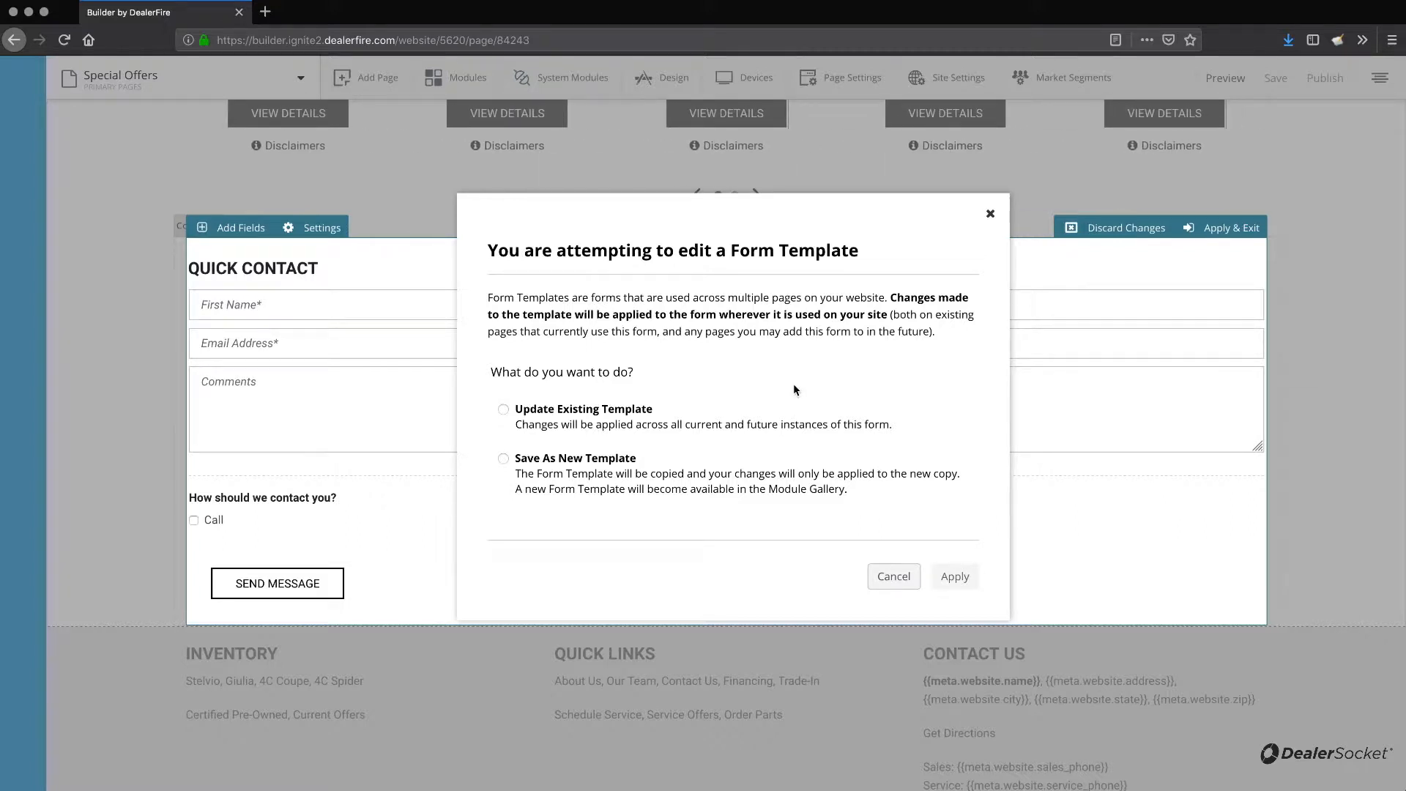
pyautogui.click(585, 411)
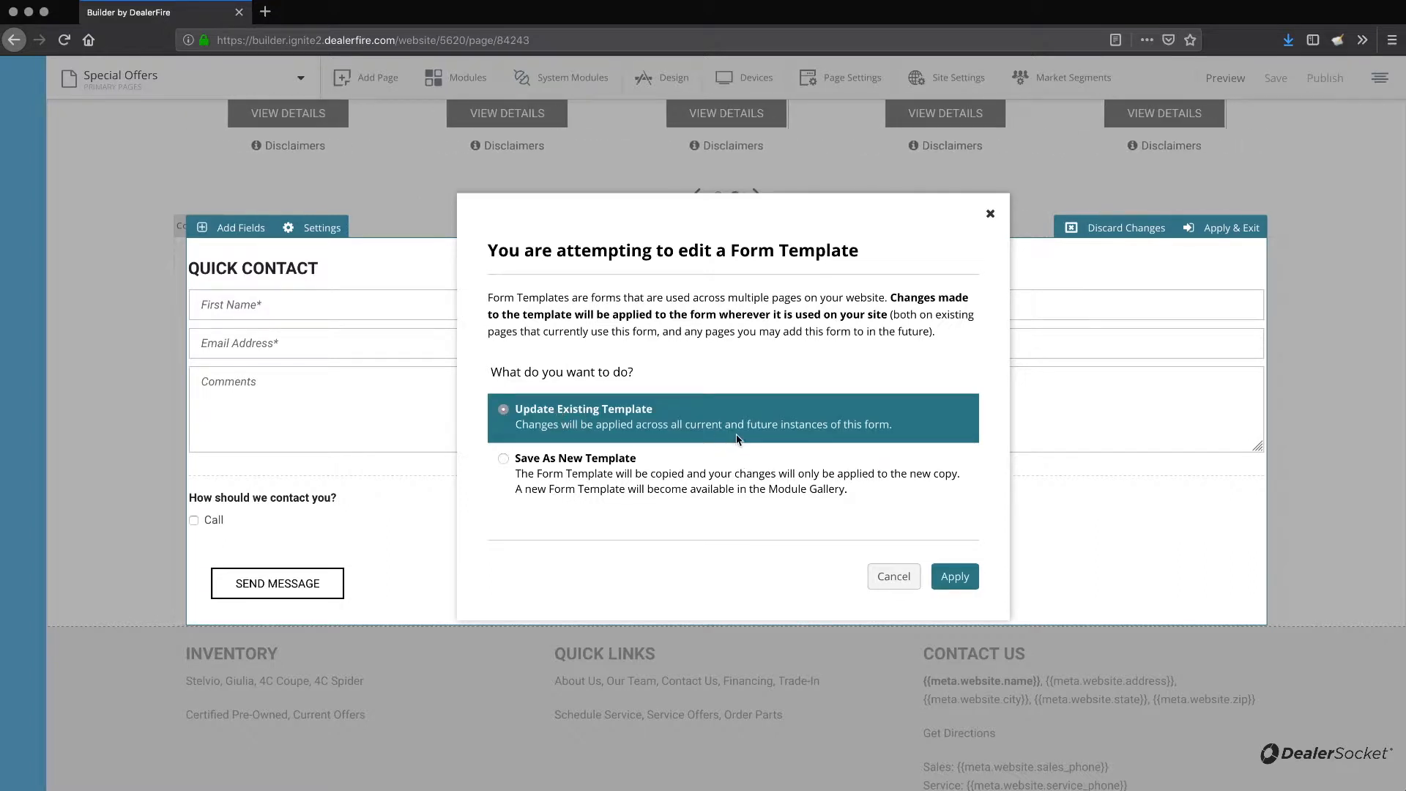
pyautogui.click(615, 465)
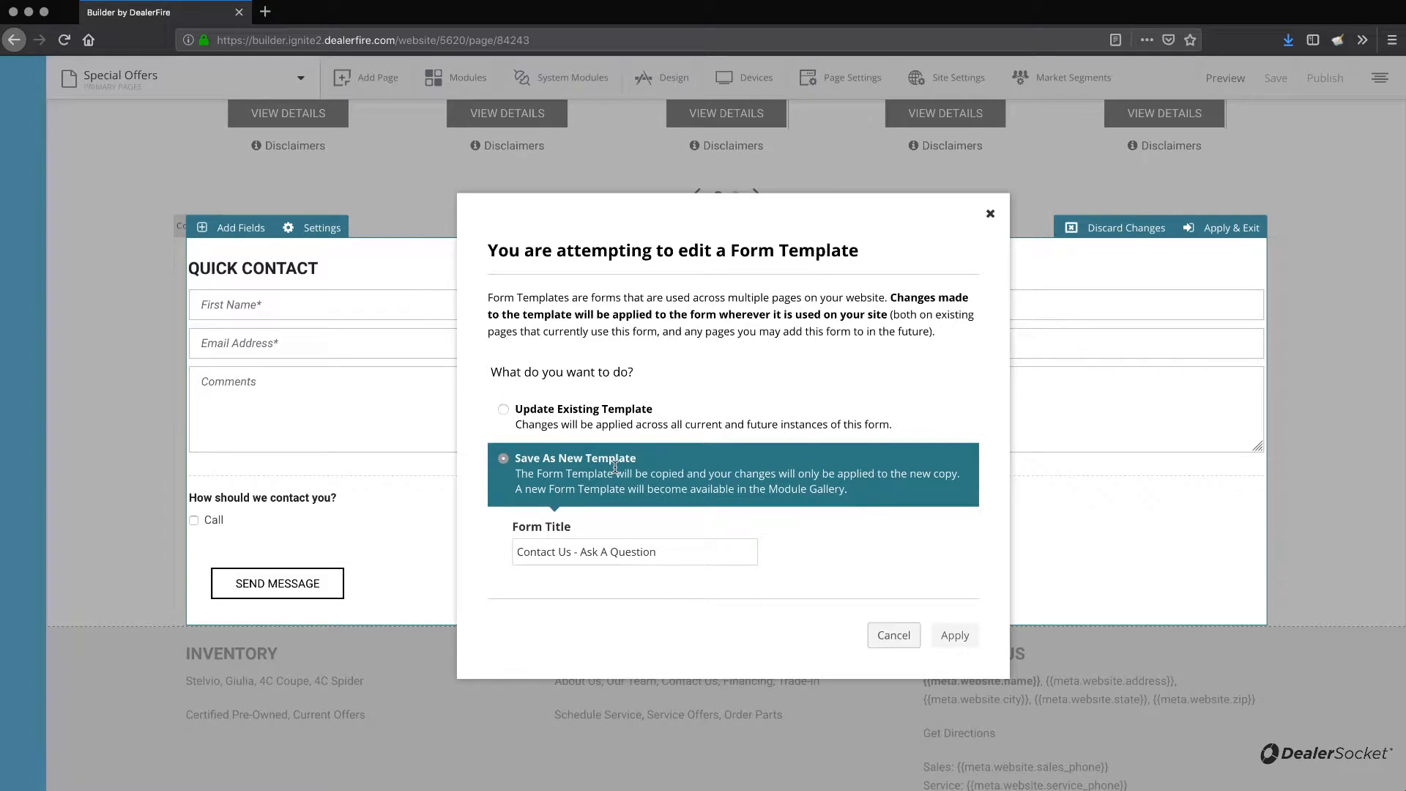
pyautogui.click(673, 556)
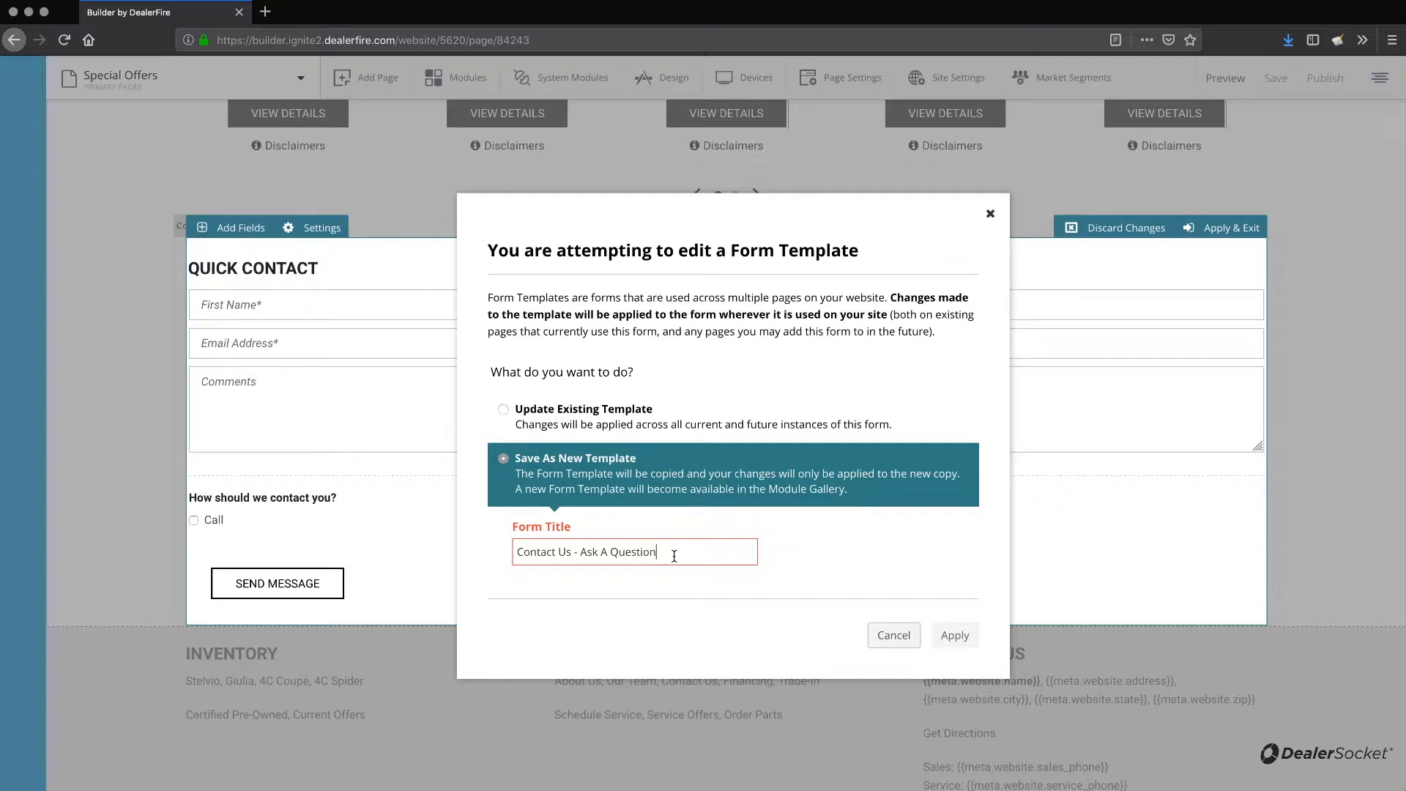
pyautogui.click(572, 415)
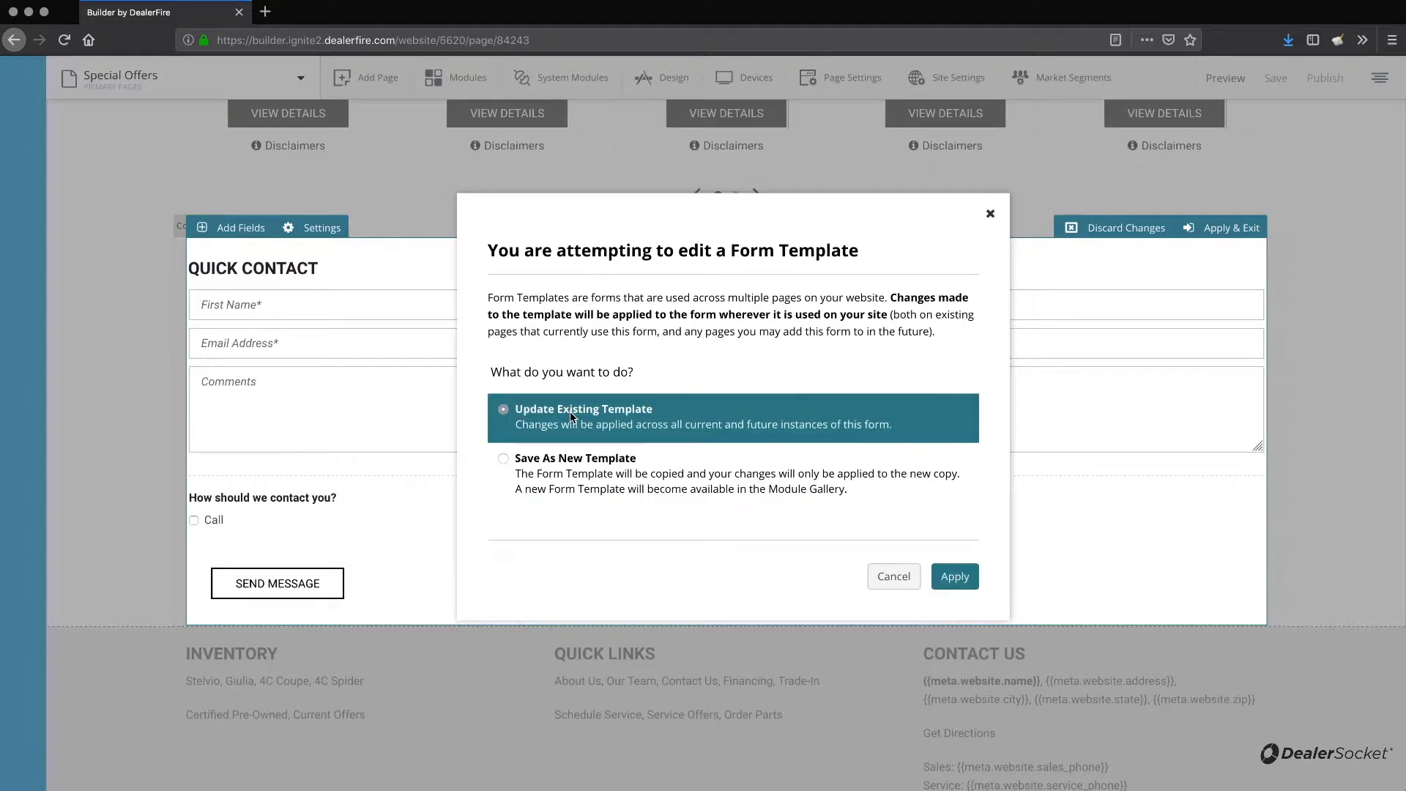
pyautogui.click(955, 576)
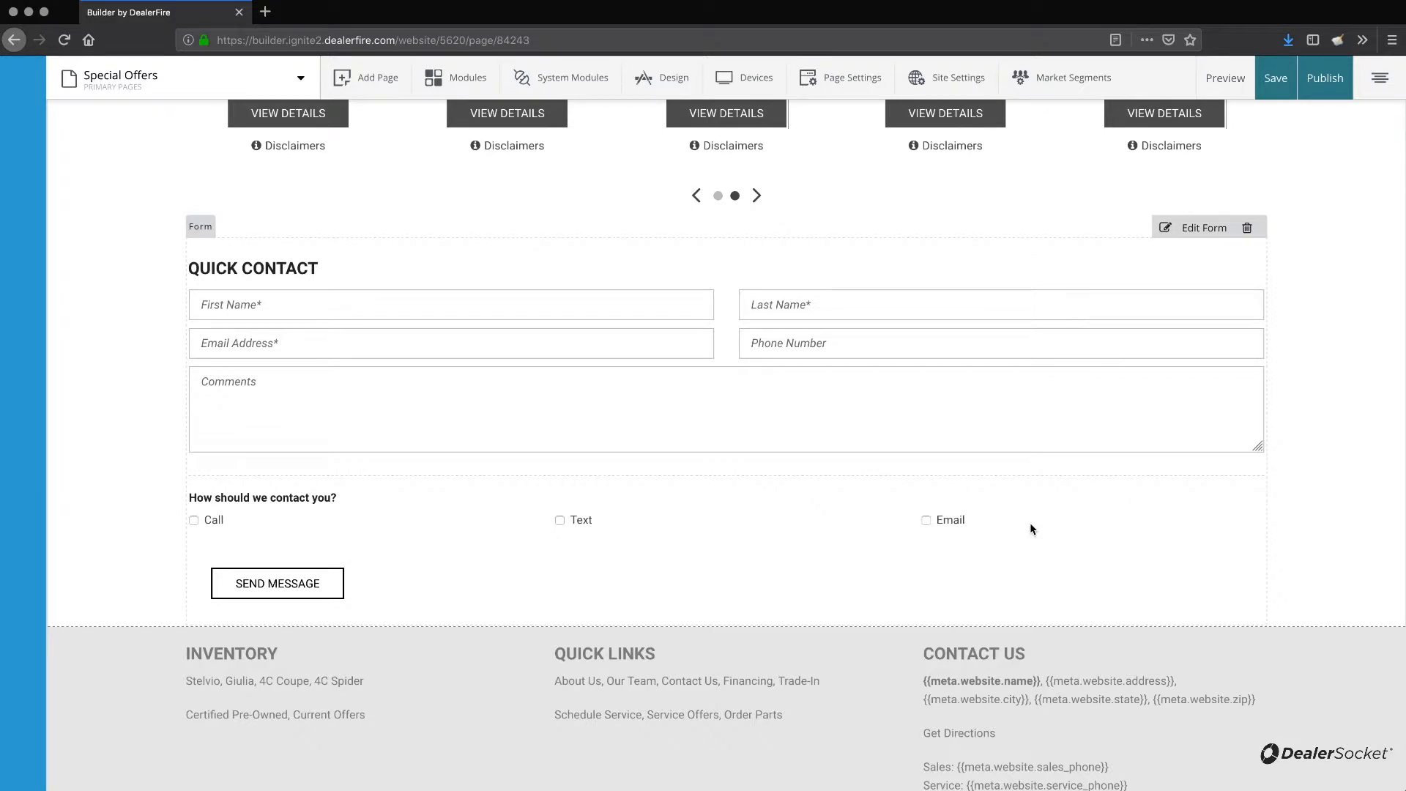
# Open the default lead route for editing from Leads Routing.
pyautogui.click(300, 81)
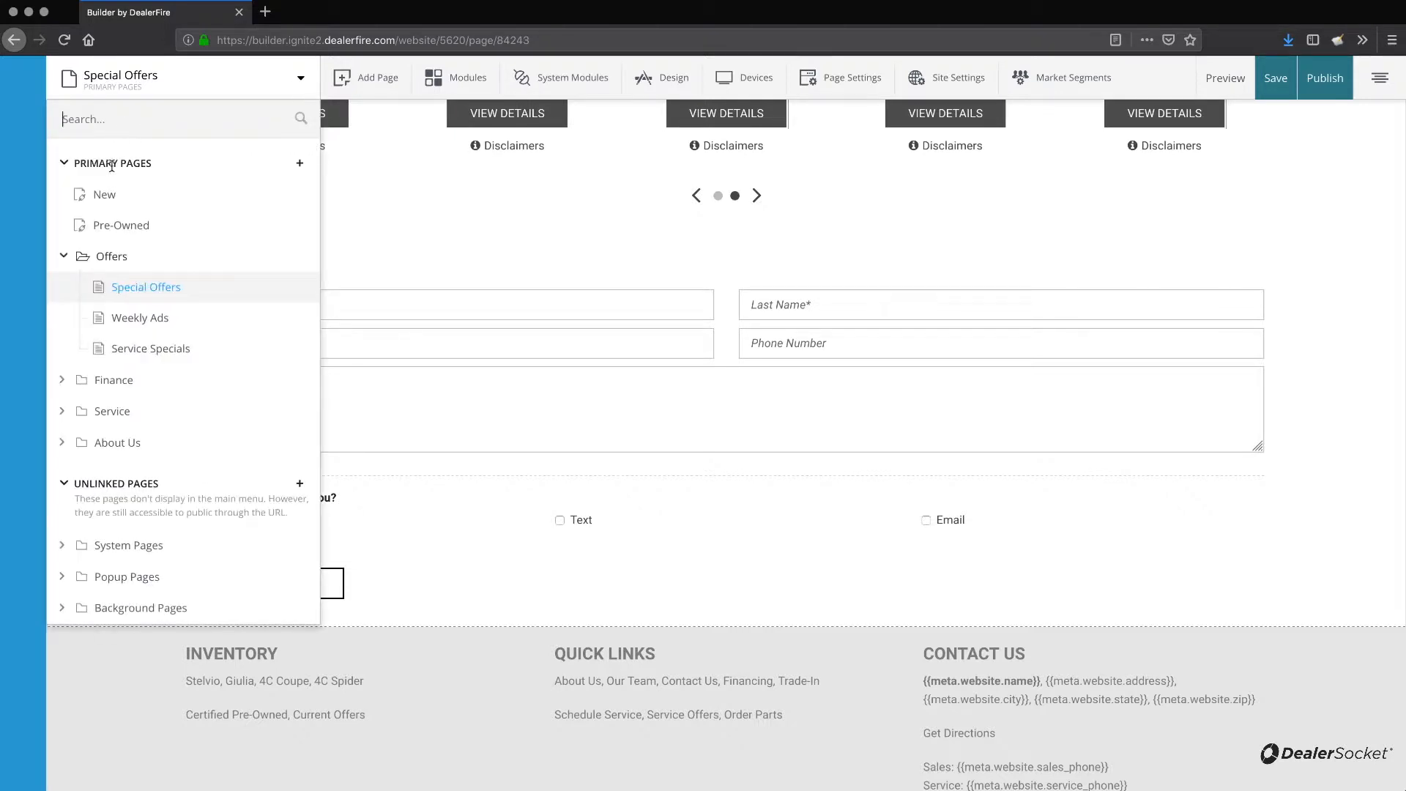
pyautogui.click(301, 79)
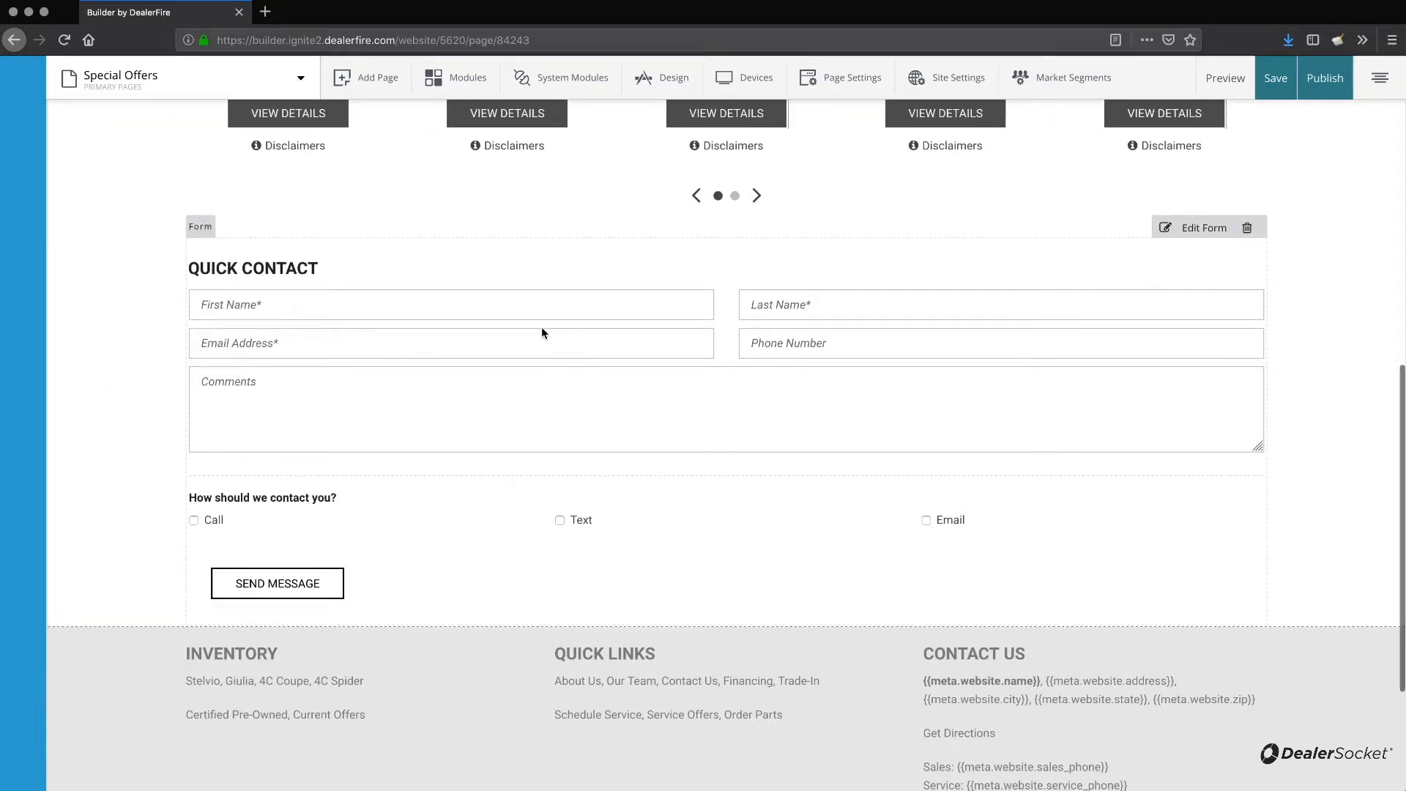
pyautogui.scroll(8, 542, 327)
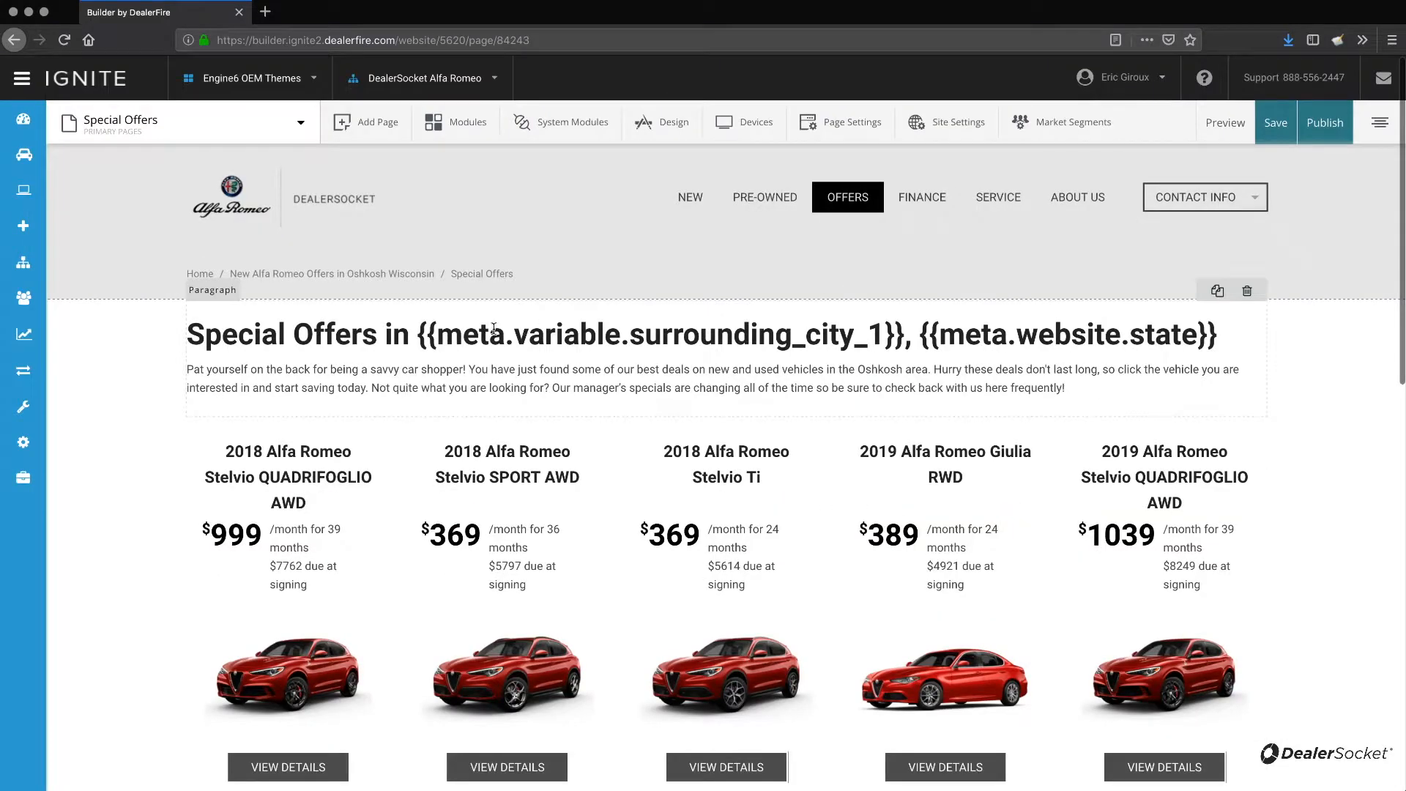
pyautogui.moveTo(35, 303)
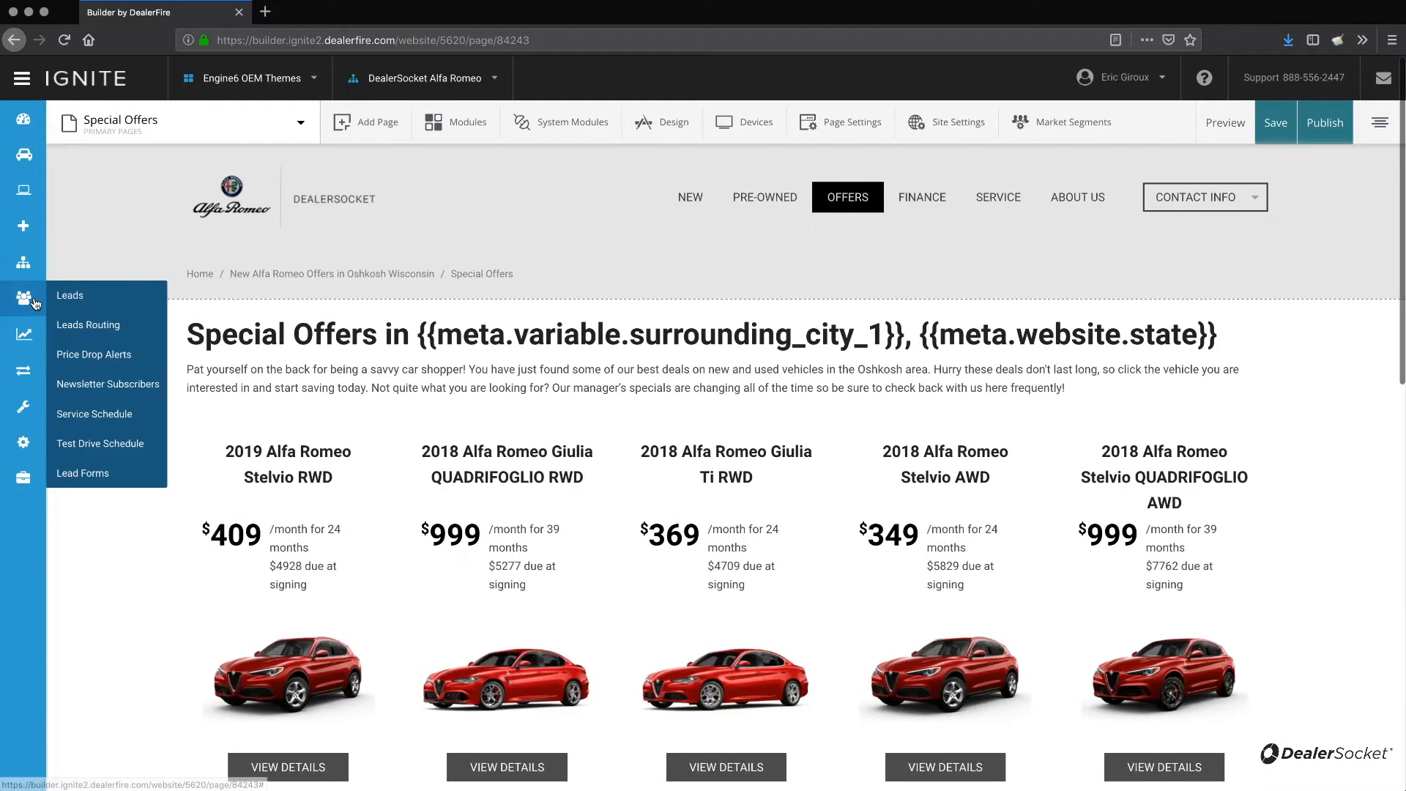
pyautogui.click(102, 327)
pyautogui.click(879, 355)
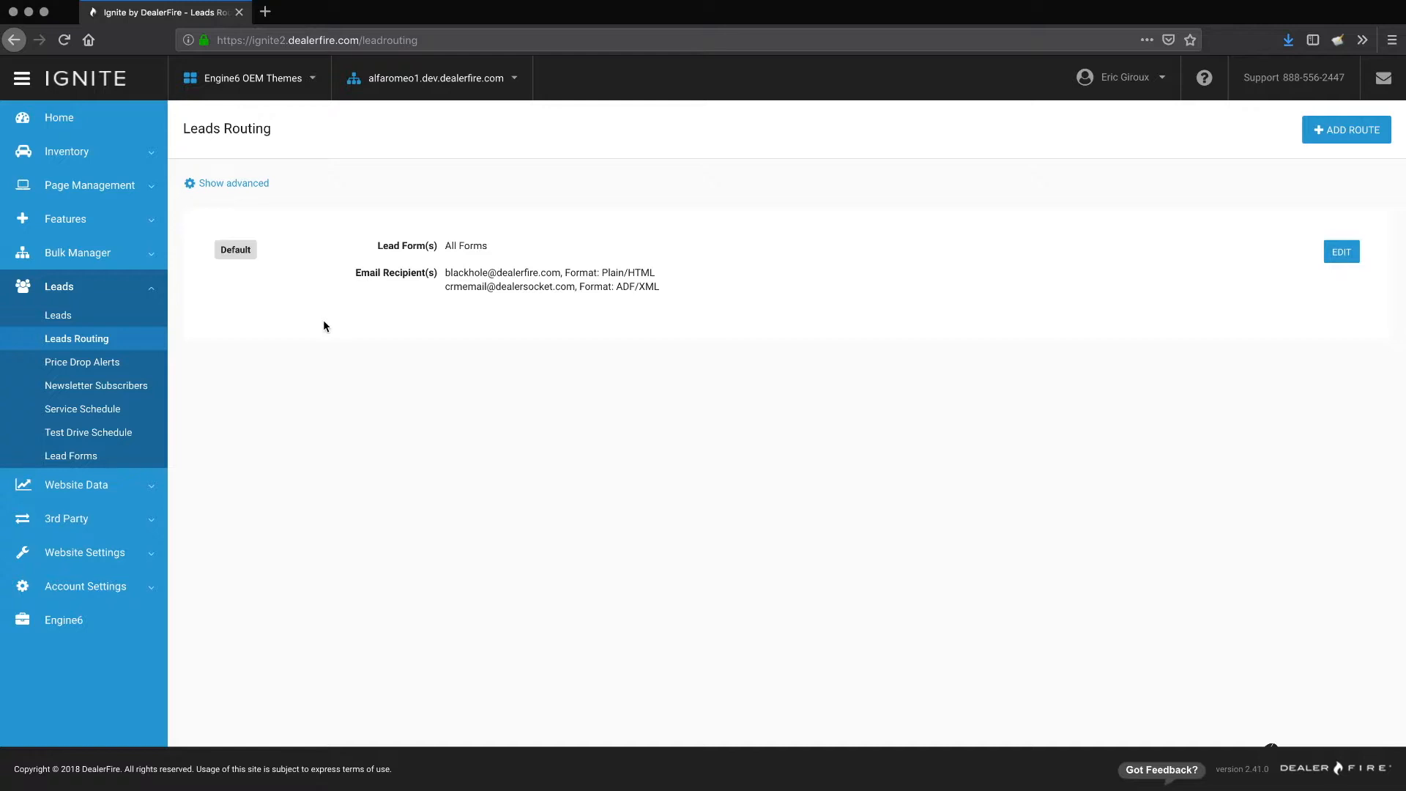
pyautogui.click(1354, 253)
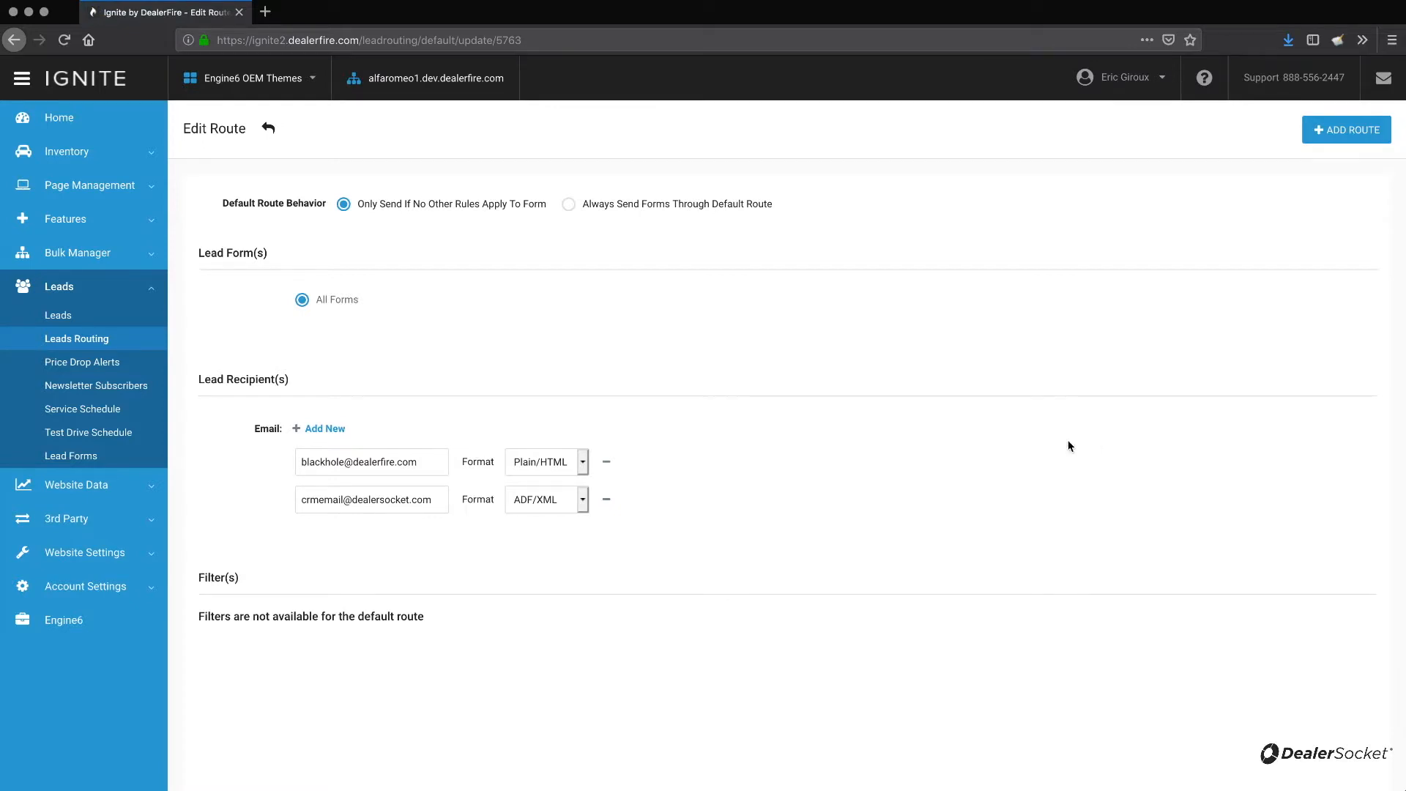
# Add a new e-mail recipient with Plain/HTML format to the default route.
pyautogui.moveTo(306, 501); pyautogui.dragTo(392, 501)
pyautogui.click(390, 501)
pyautogui.click(317, 431)
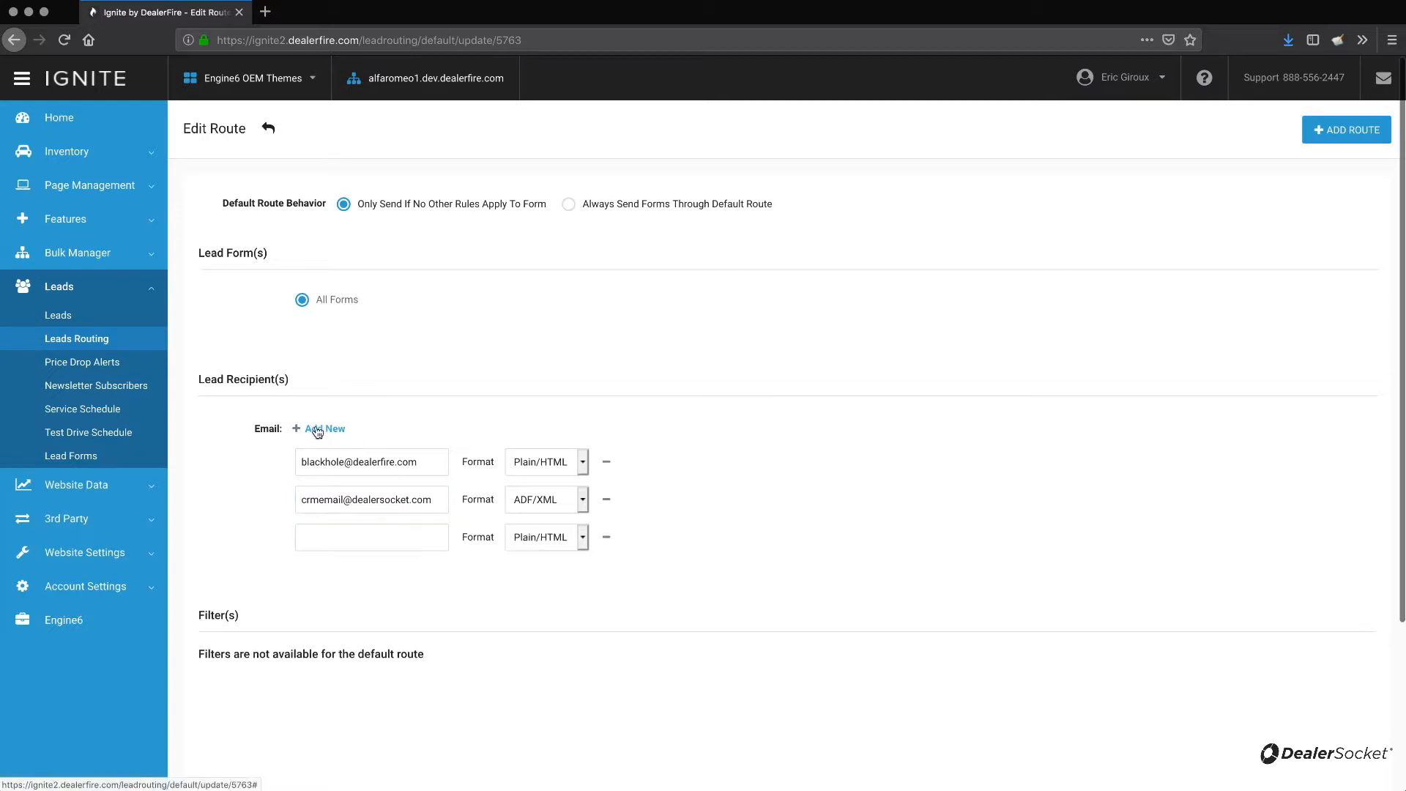
pyautogui.click(384, 547)
pyautogui.write('c')
pyautogui.press('BackSpace')
pyautogui.write('bdcgroupemail@')
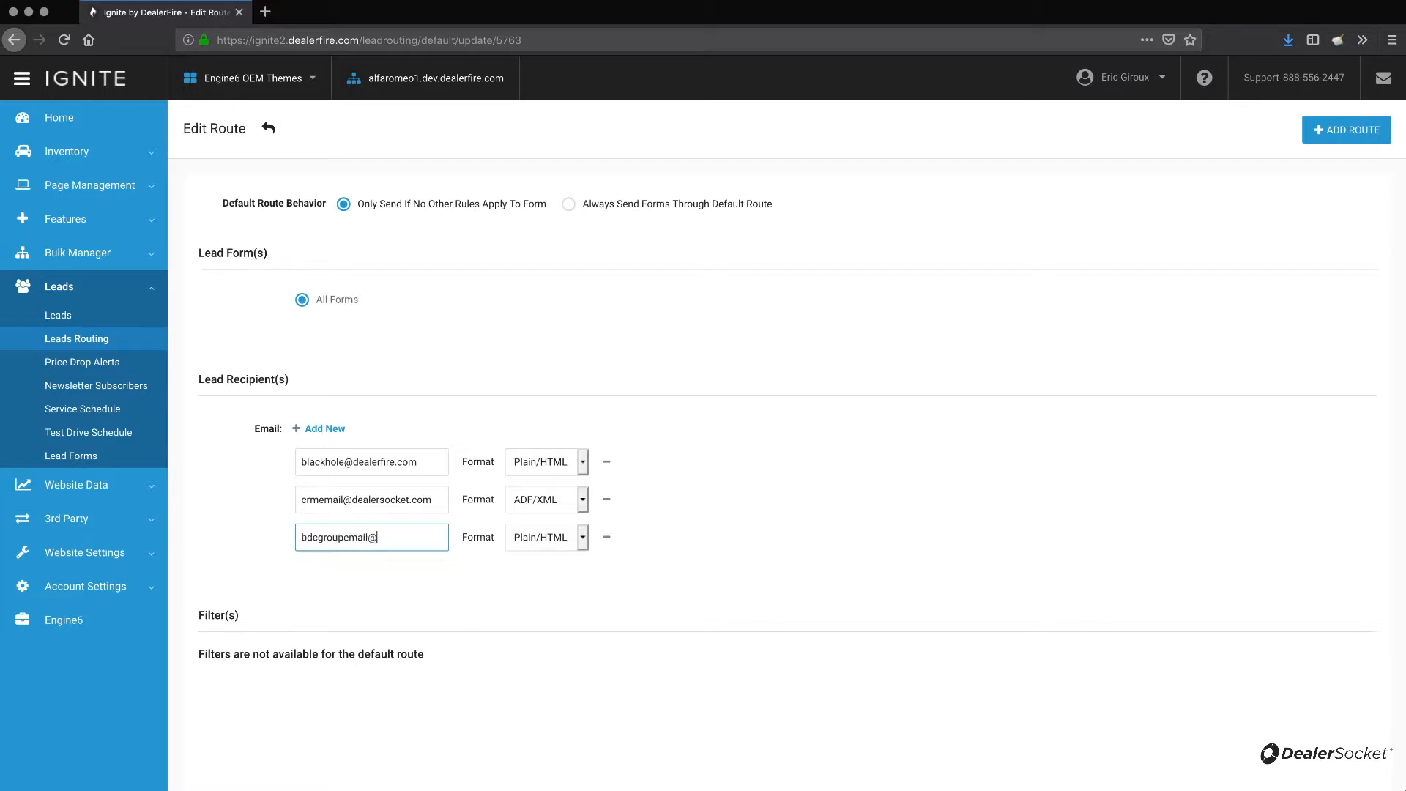
pyautogui.write('whatever.com')
pyautogui.click(540, 558)
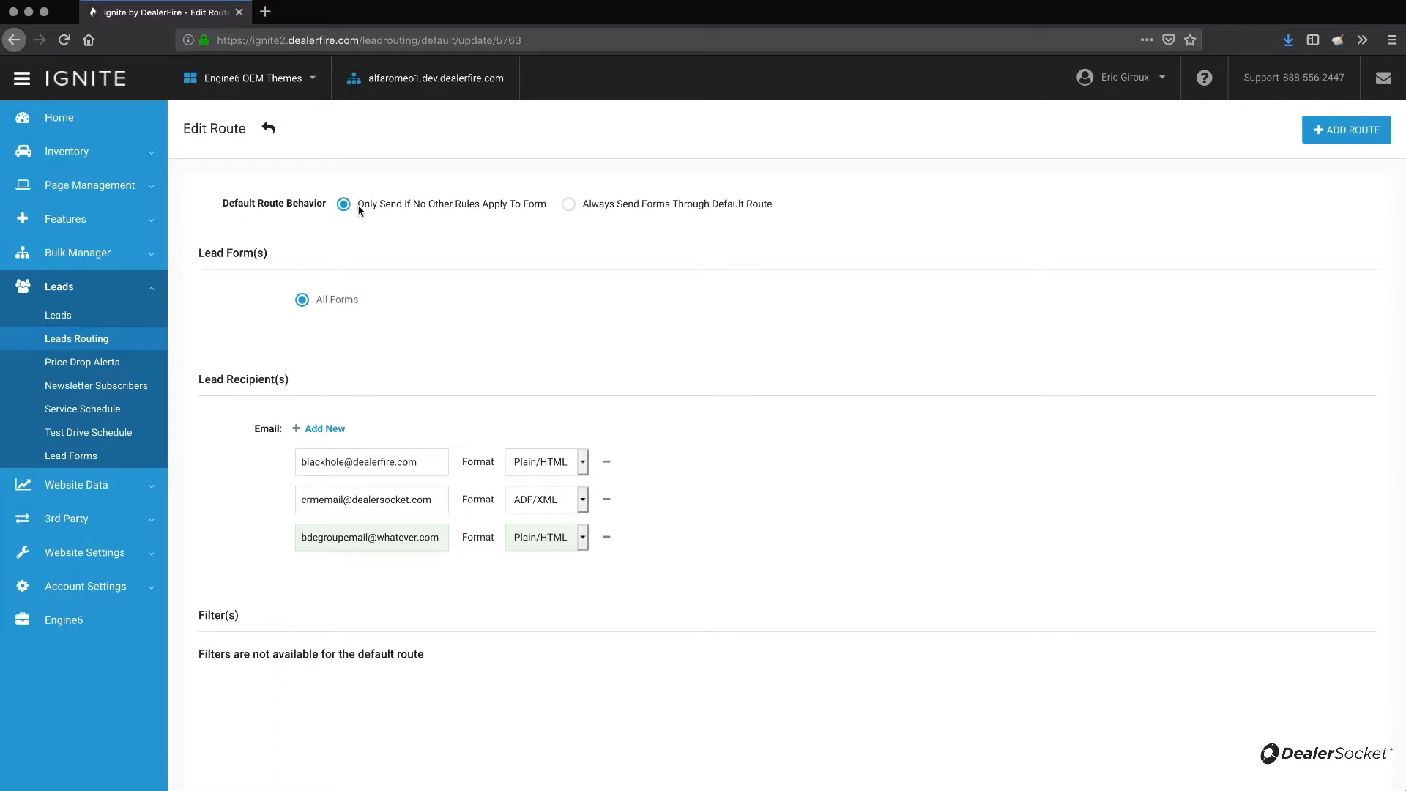
# Set the default route behavior to Always Send Forms Through Default Route and save the route.
pyautogui.moveTo(357, 204); pyautogui.dragTo(379, 207)
pyautogui.click(428, 211)
pyautogui.click(568, 205)
pyautogui.click(449, 206)
pyautogui.click(691, 205)
pyautogui.scroll(-5, 480, 451)
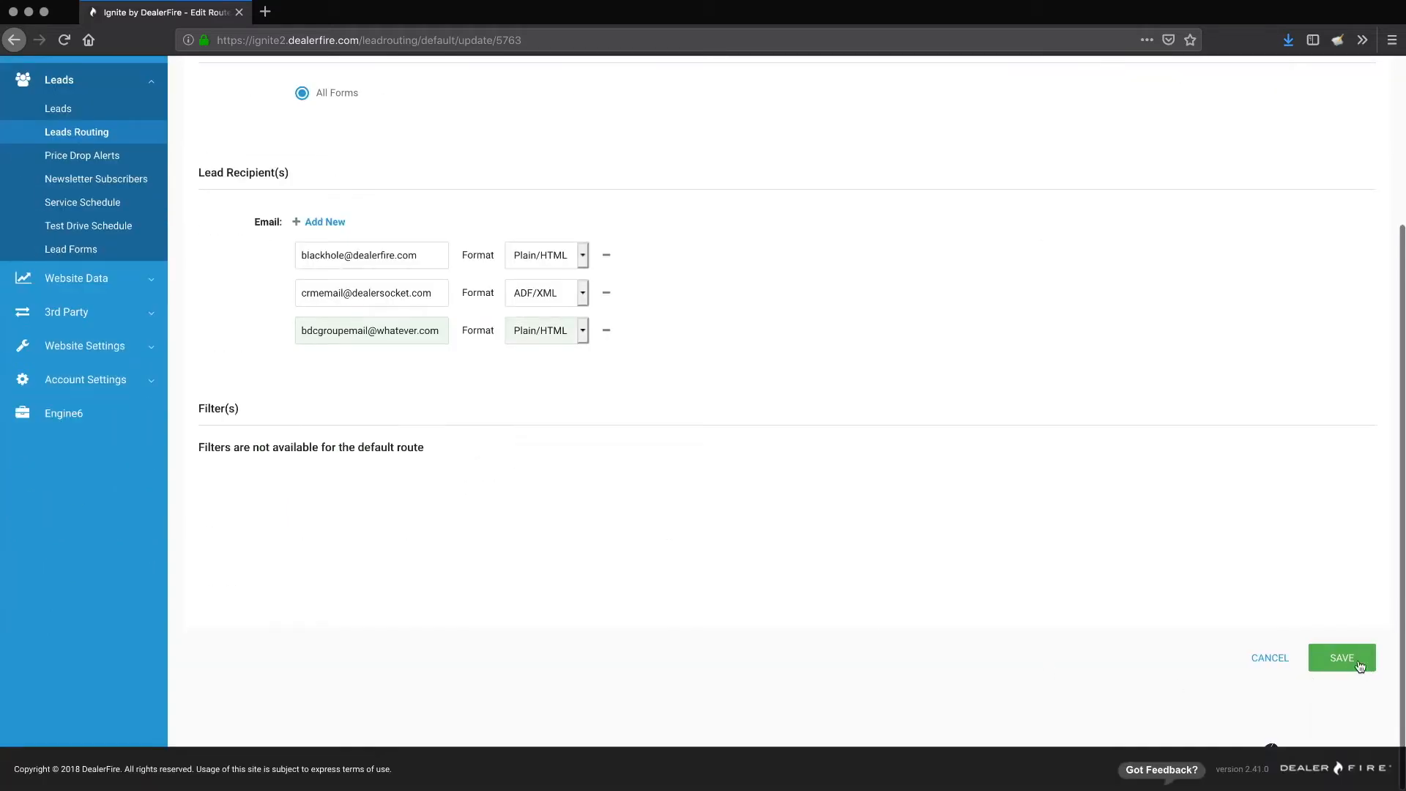
pyautogui.click(1343, 659)
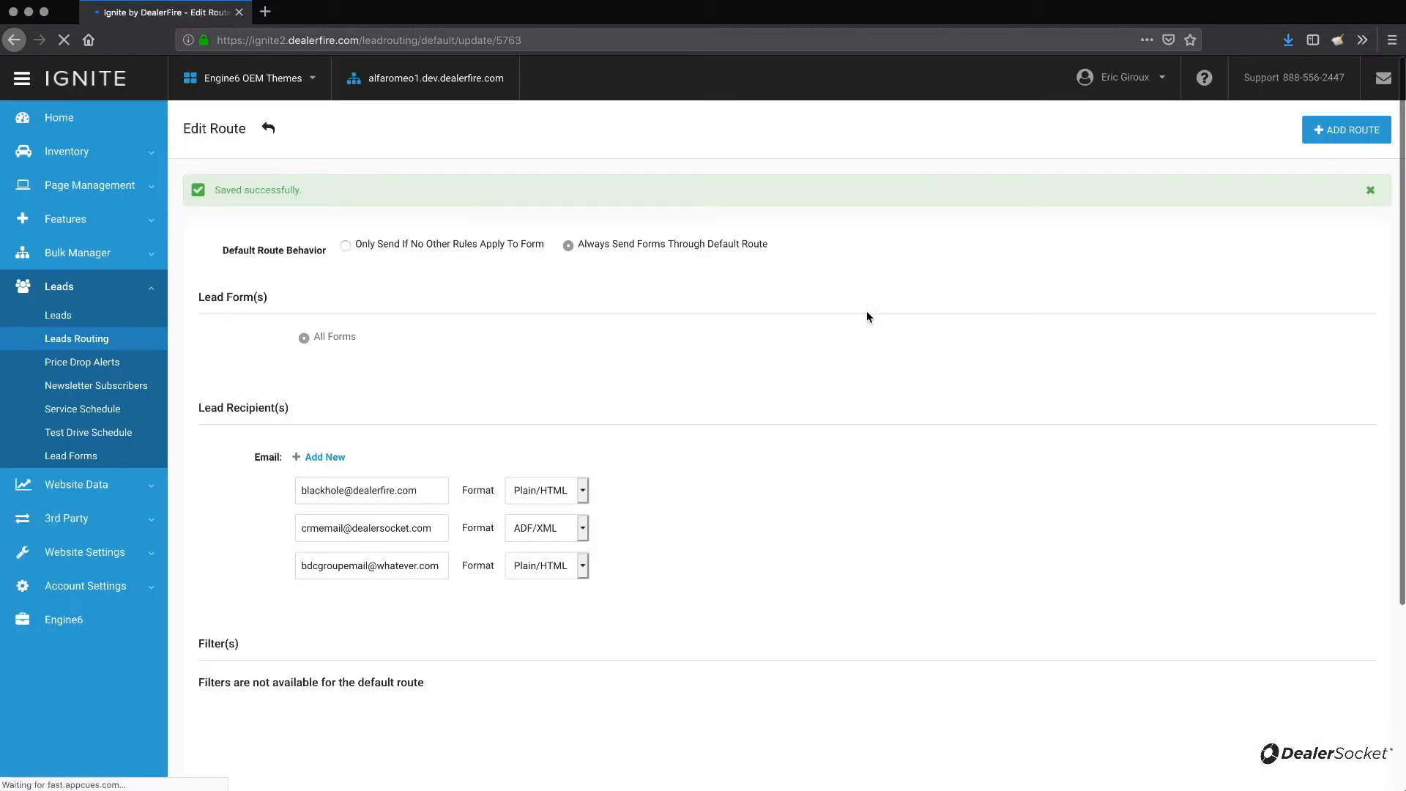
# Start a new lead route named Model Specialist Route.
pyautogui.click(268, 129)
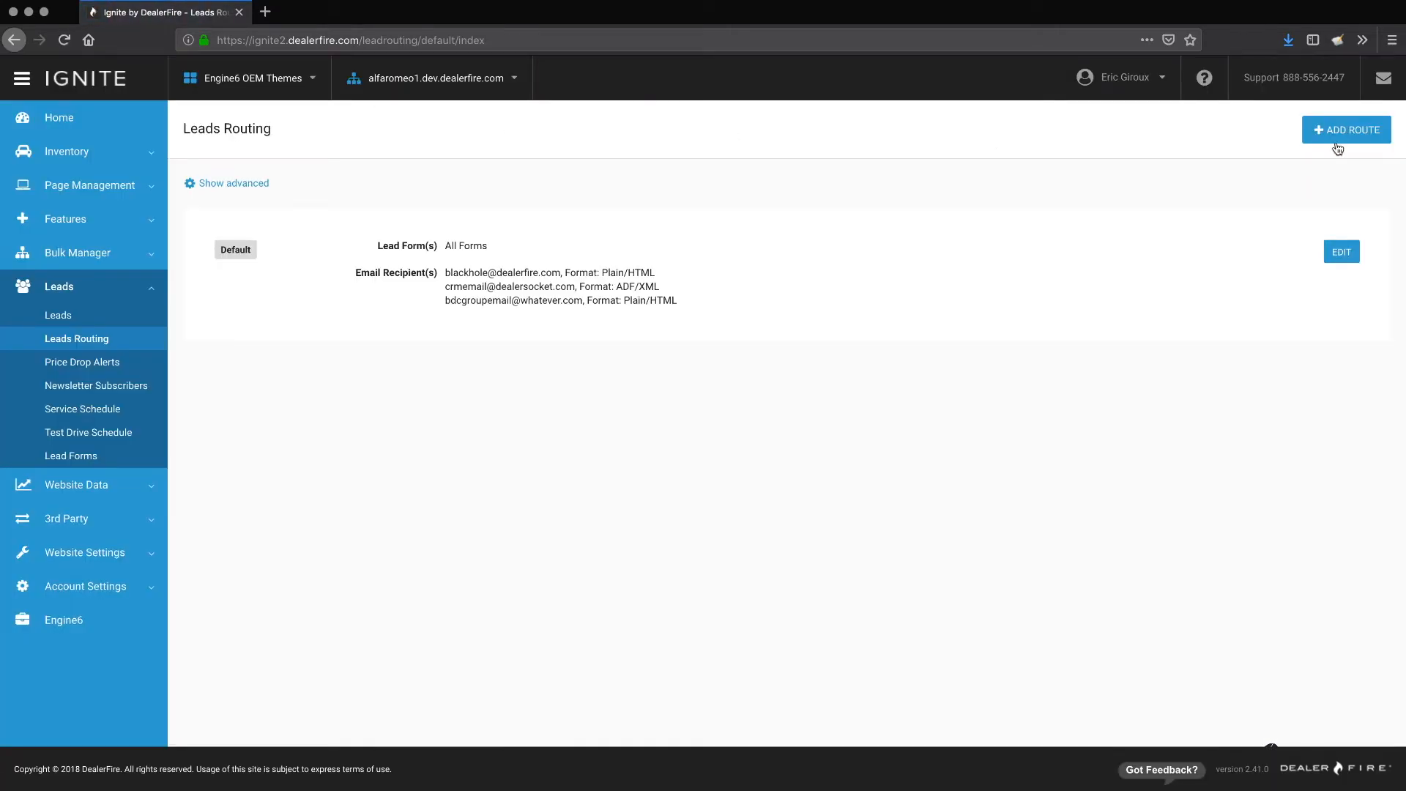
pyautogui.click(1344, 136)
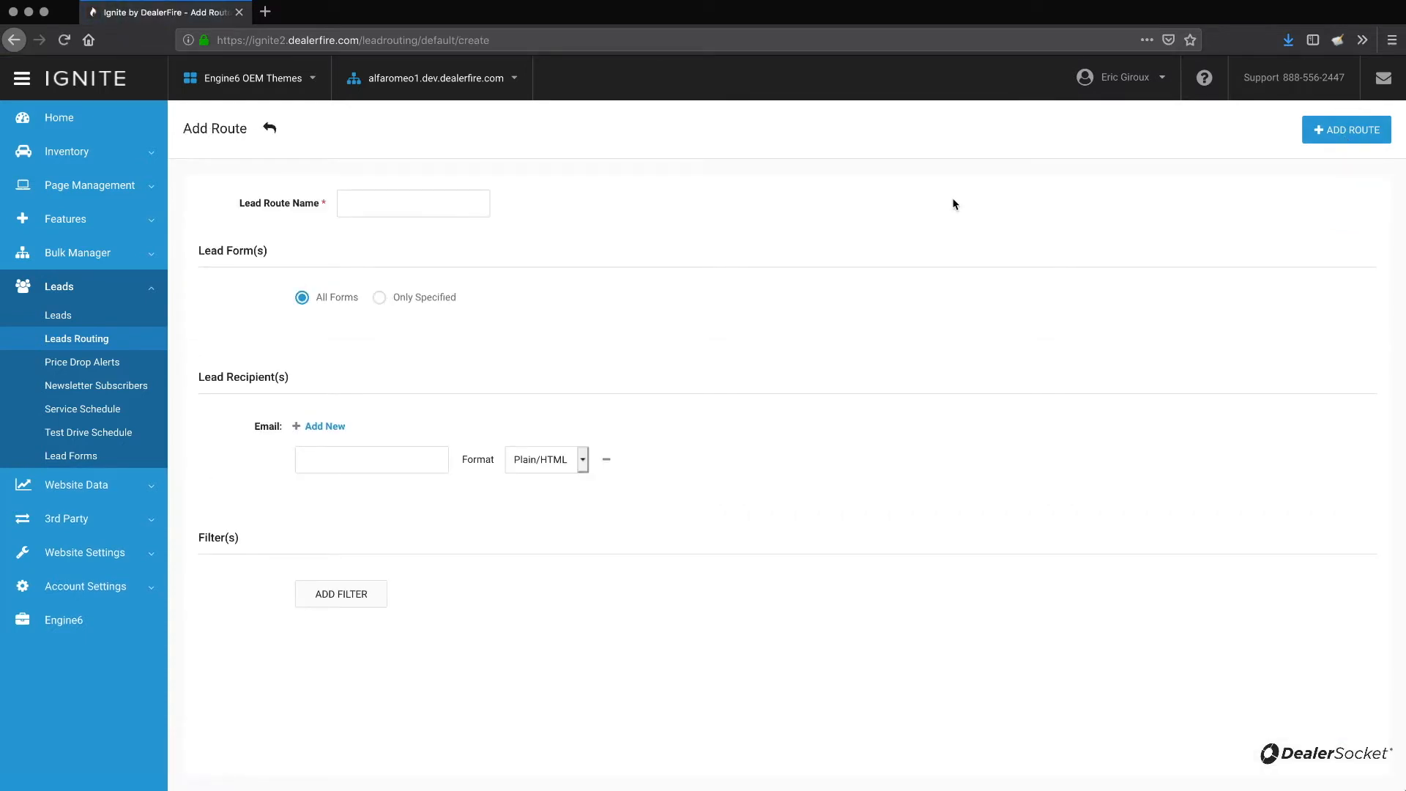
pyautogui.click(464, 199)
pyautogui.write('Model Specia')
pyautogui.write('list R')
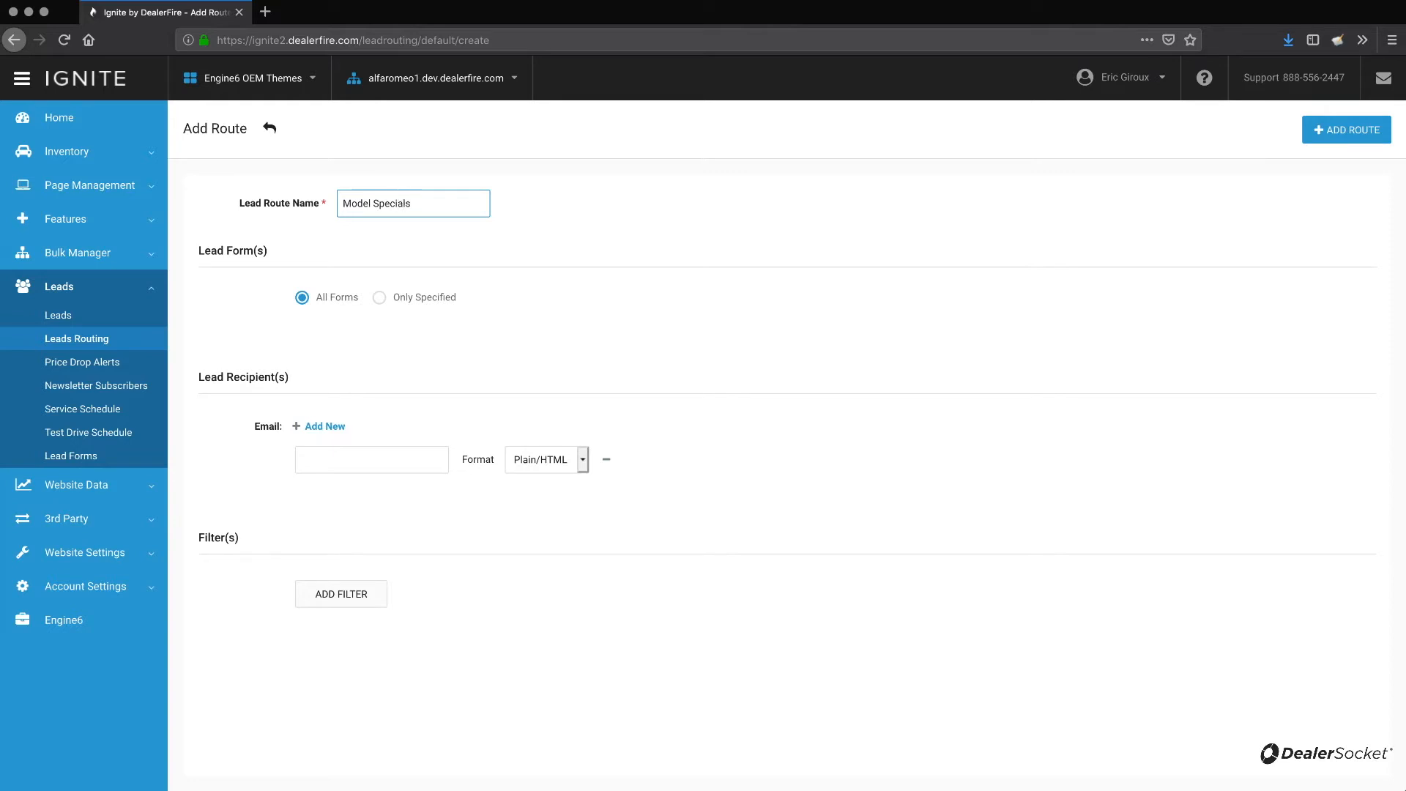
pyautogui.write('oute')
# Limit the route to specified forms Eprice Popup and Schedule Test Drive.
pyautogui.click(380, 298)
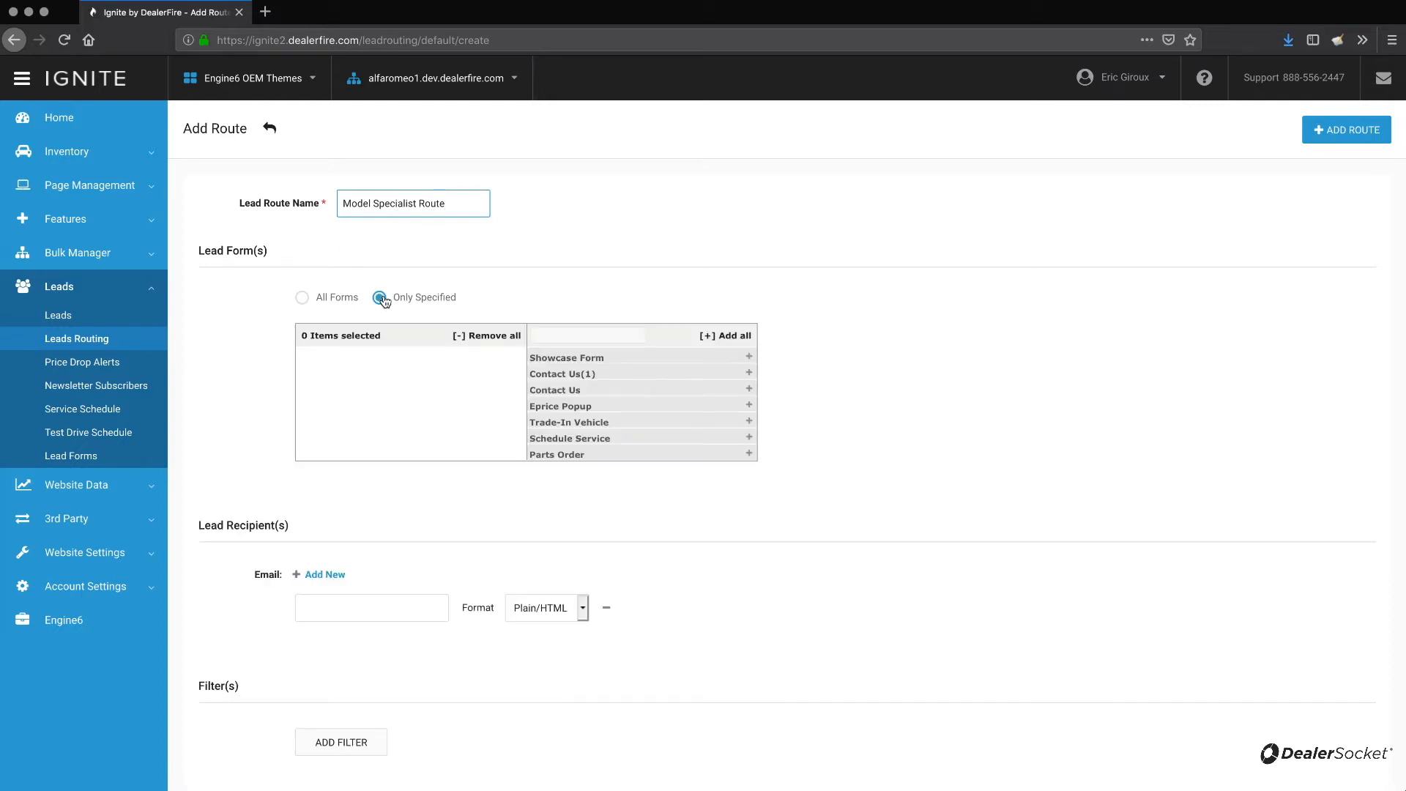
pyautogui.click(749, 406)
pyautogui.scroll(-3, 709, 421)
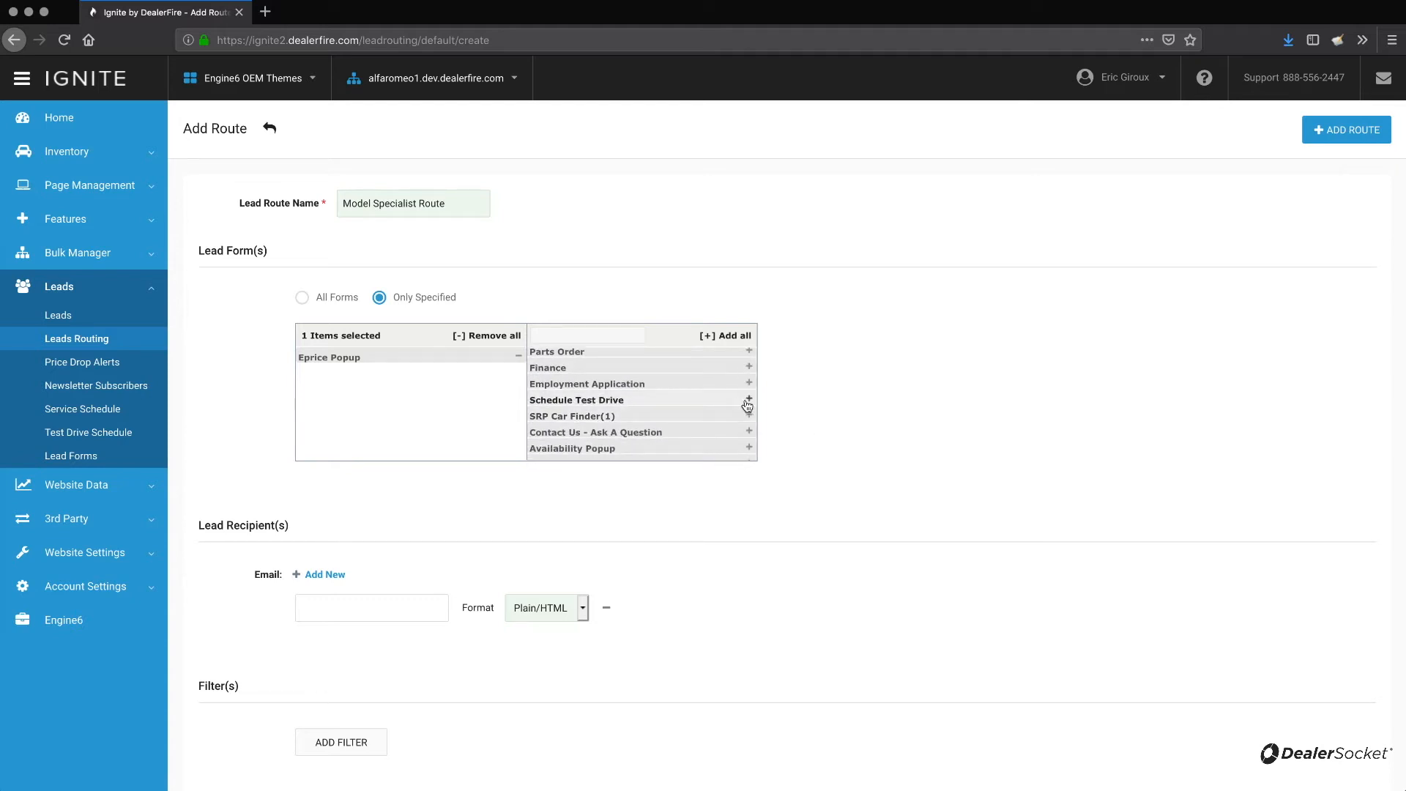
pyautogui.click(748, 399)
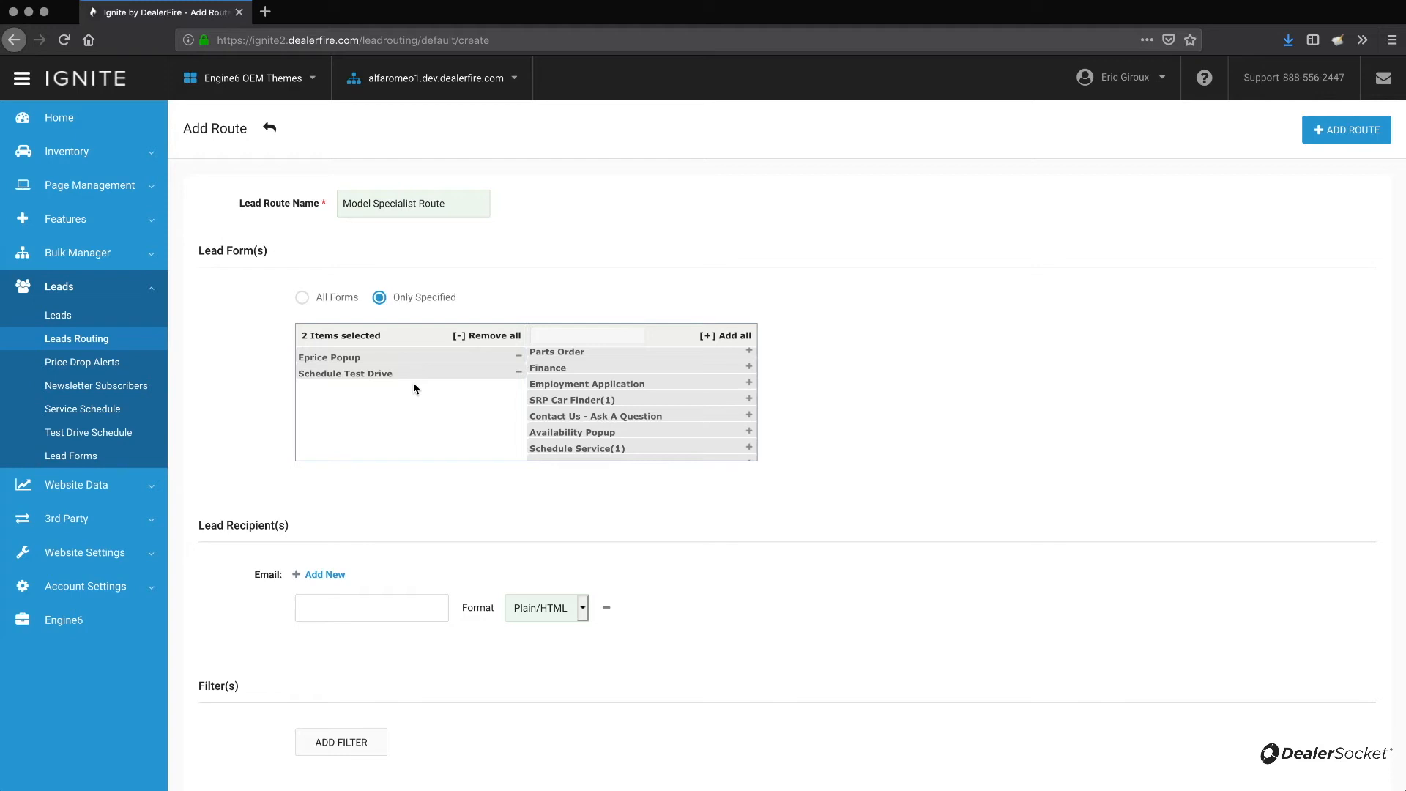
pyautogui.scroll(-4, 414, 384)
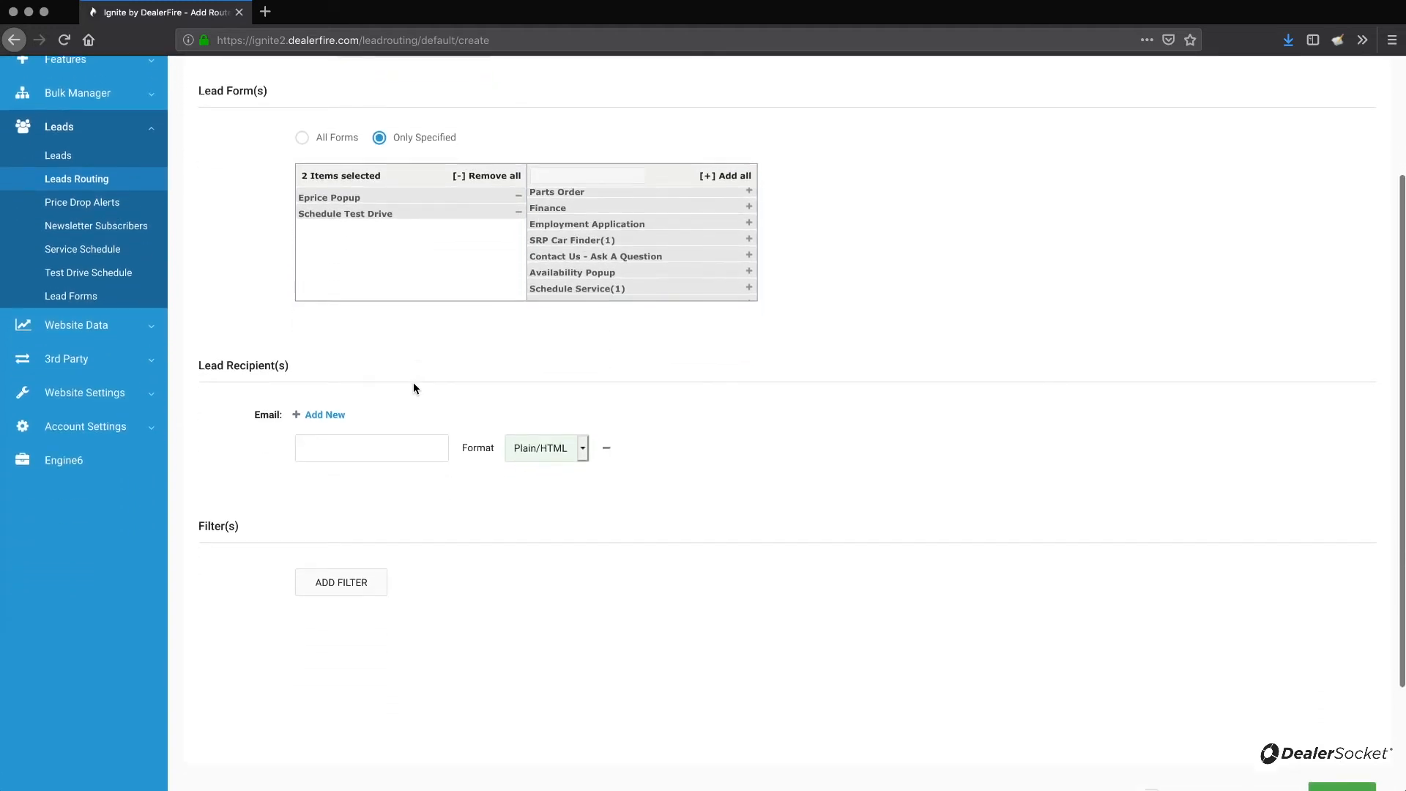
# Enter the specialist's e-mail address as the route's lead recipient.
pyautogui.click(386, 441)
pyautogui.write('joe@t')
pyautogui.press('Down')
pyautogui.press('Return')
# Add a route filter where Vehicle Model is in 124 Spider.
pyautogui.click(502, 512)
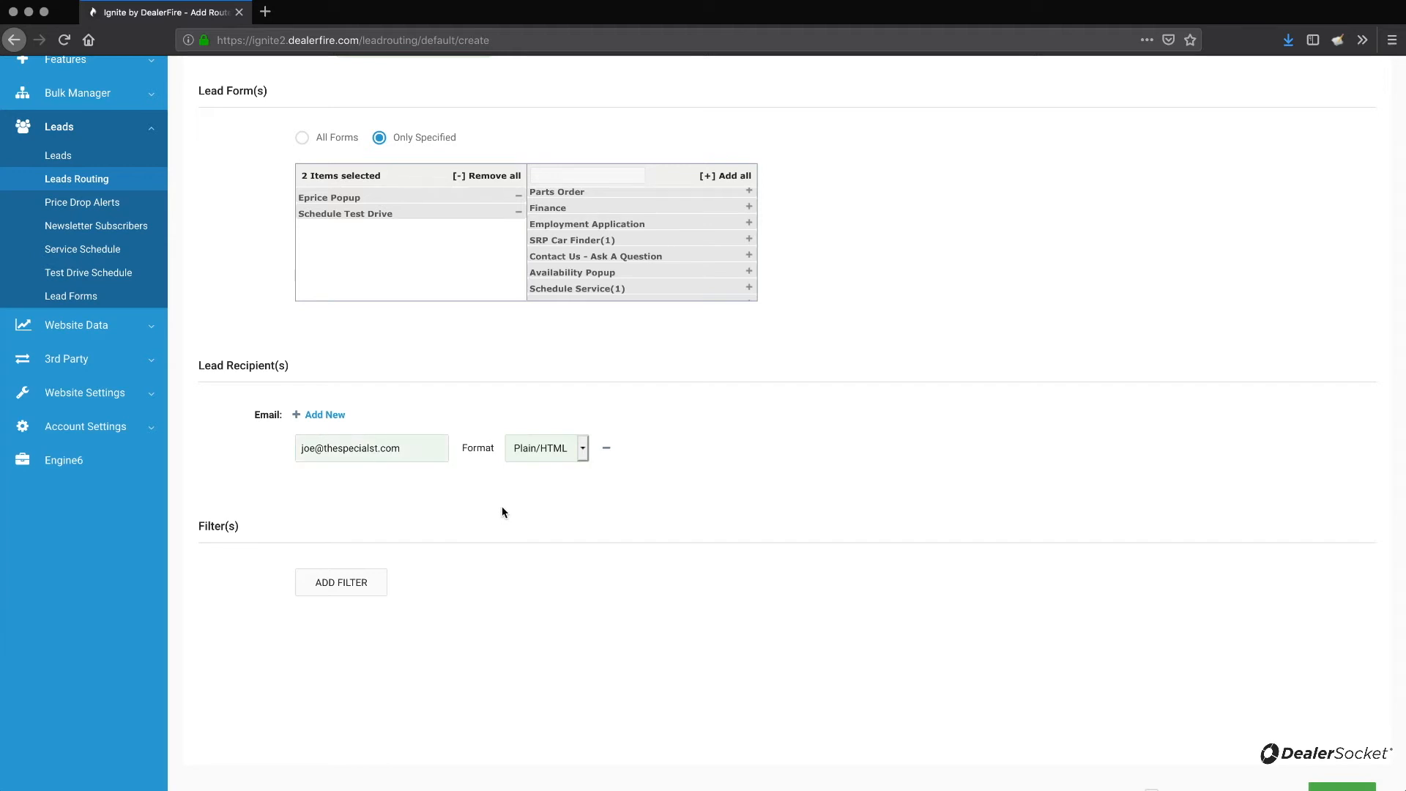
pyautogui.click(356, 582)
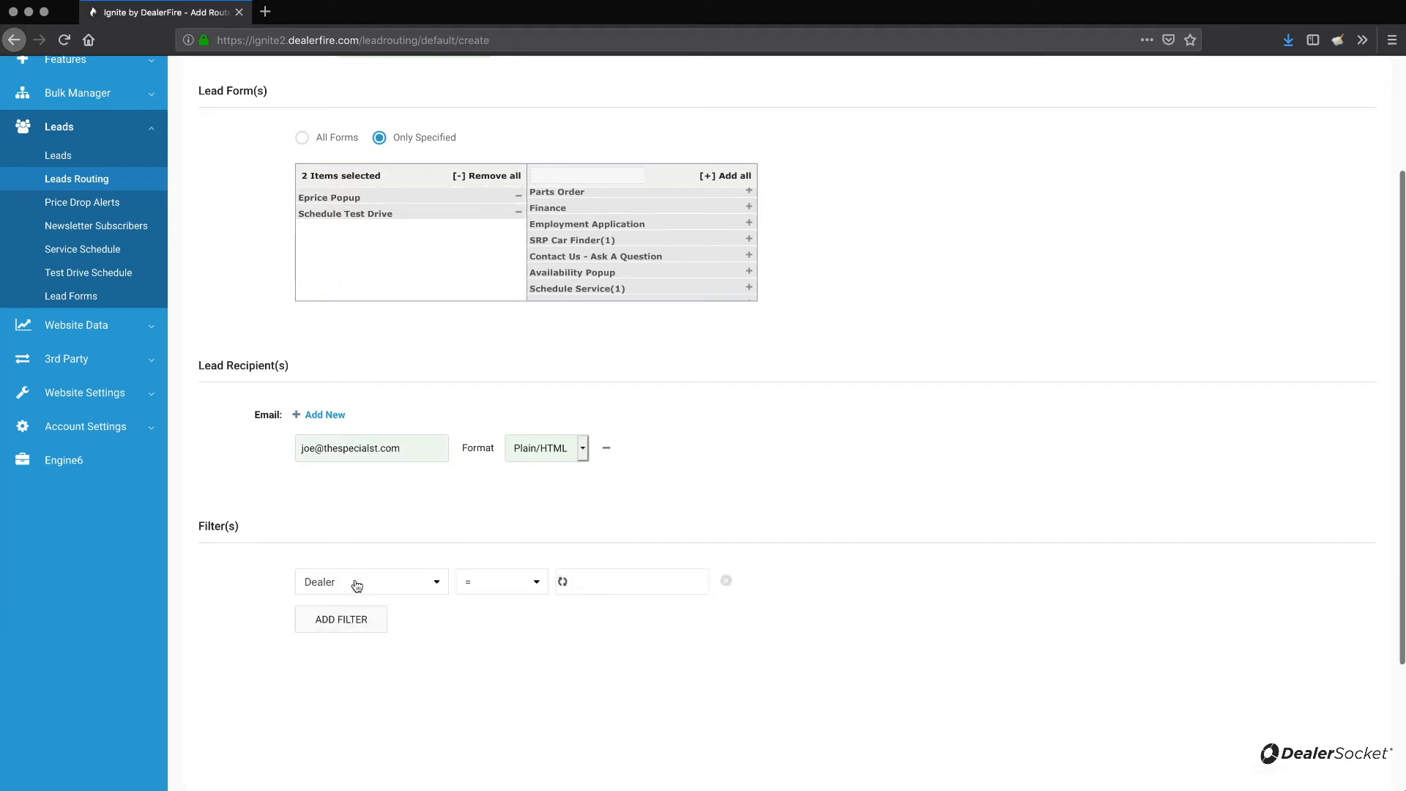
pyautogui.click(436, 589)
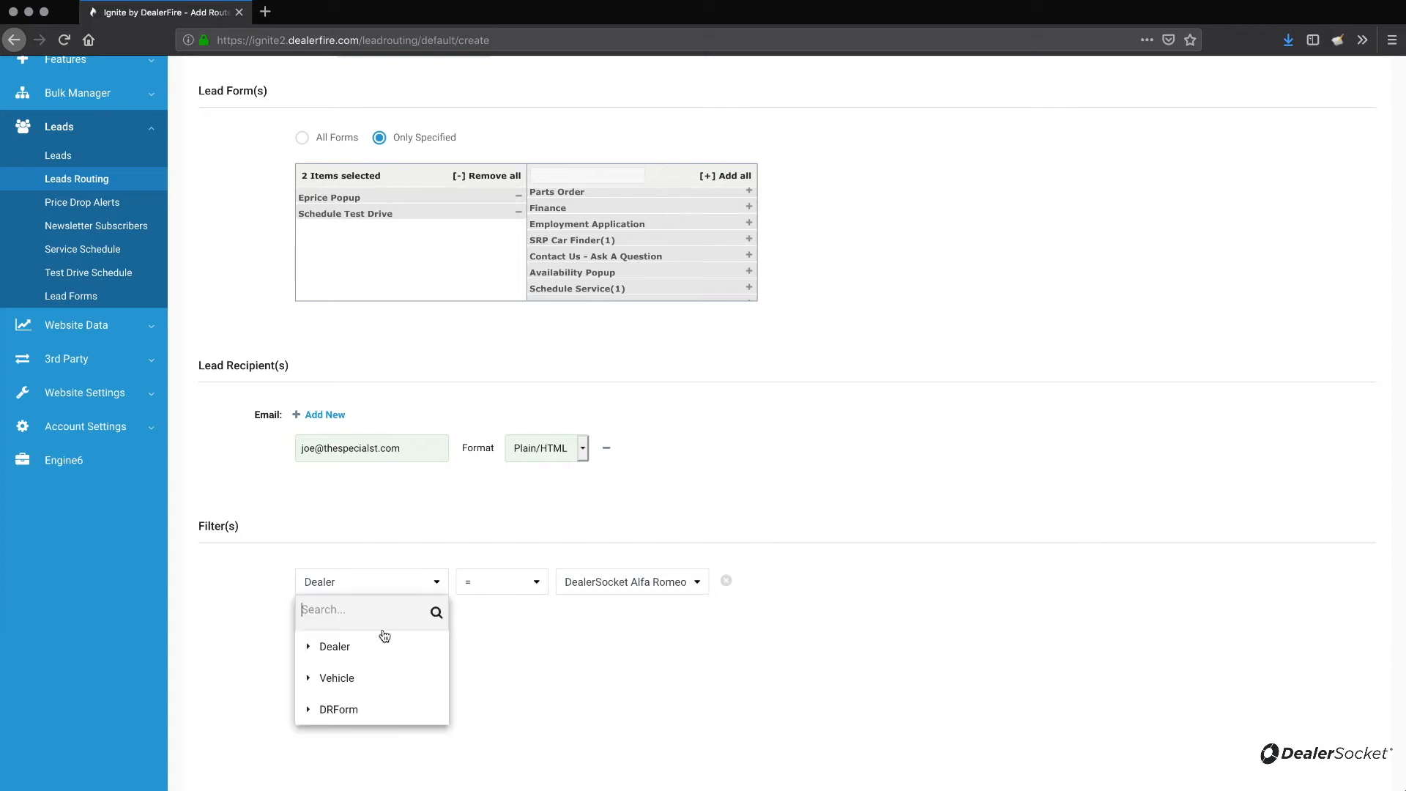
pyautogui.click(308, 677)
pyautogui.scroll(-4, 361, 684)
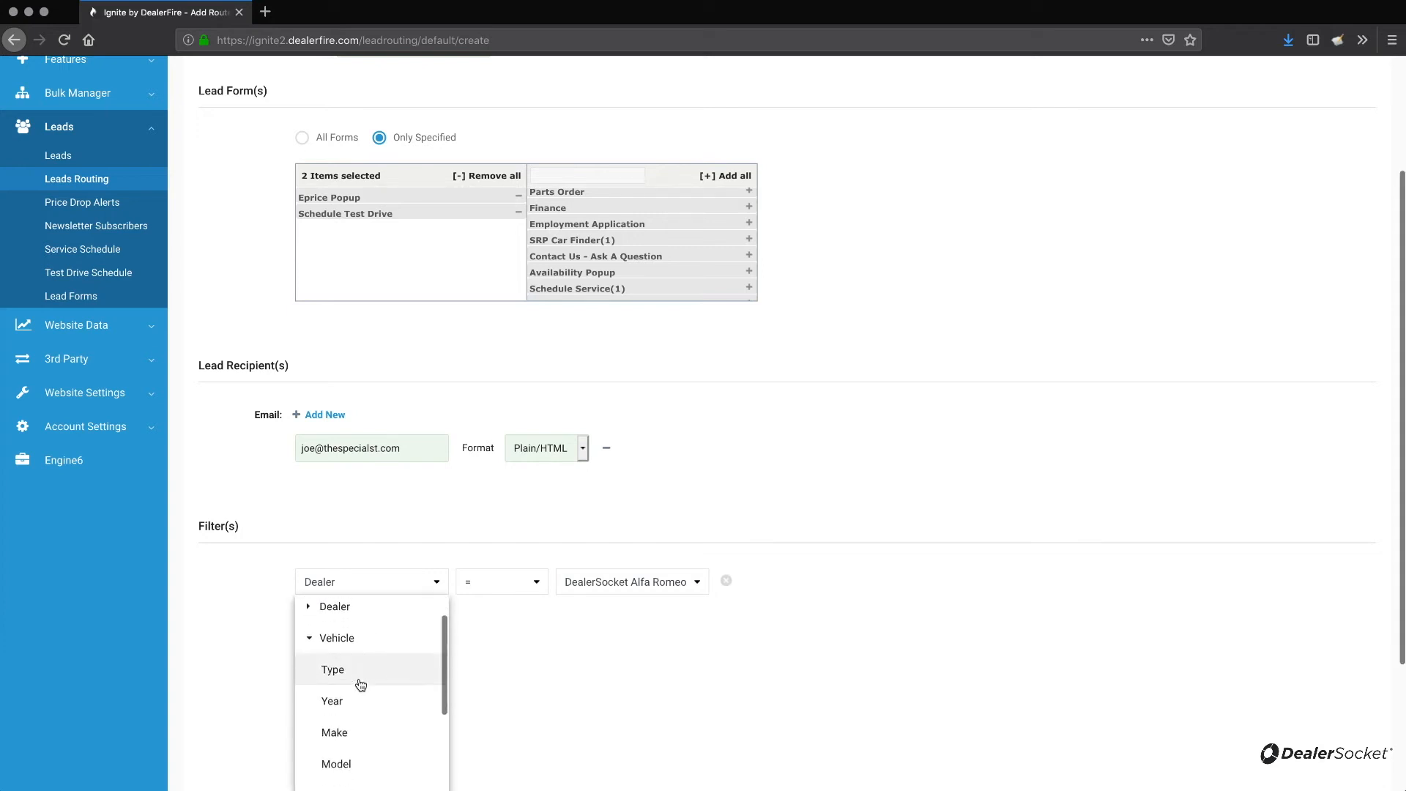
pyautogui.click(361, 684)
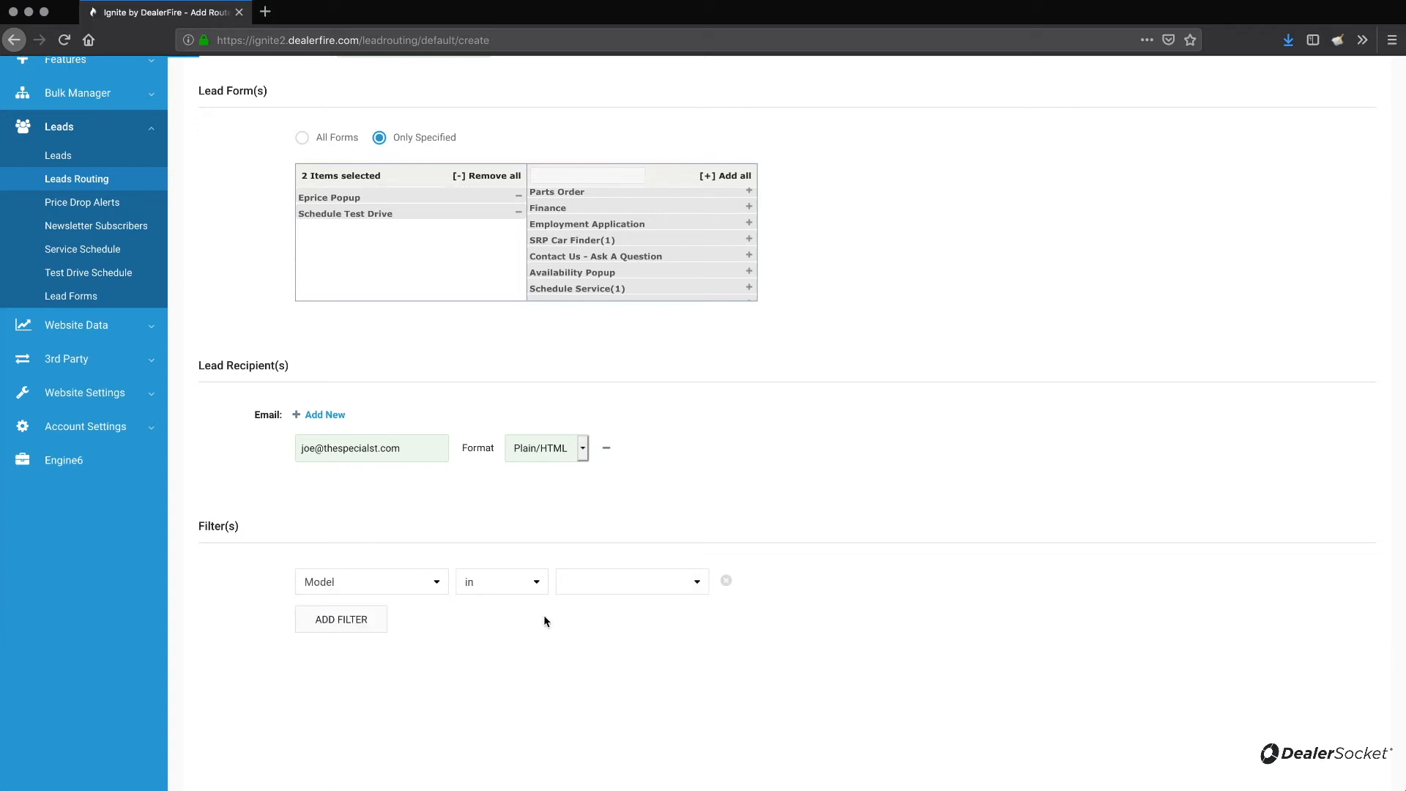
pyautogui.click(615, 586)
pyautogui.scroll(-4, 612, 653)
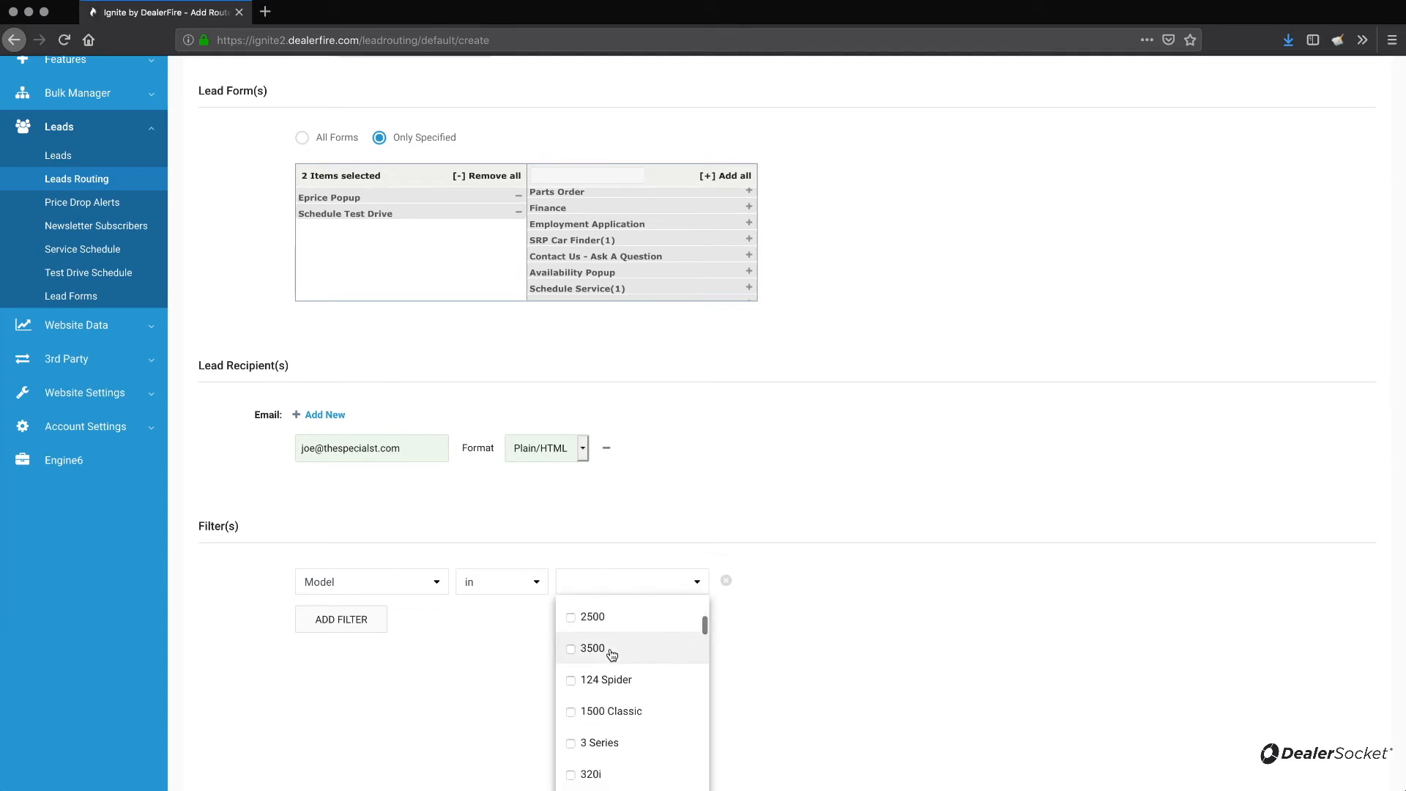
pyautogui.click(572, 680)
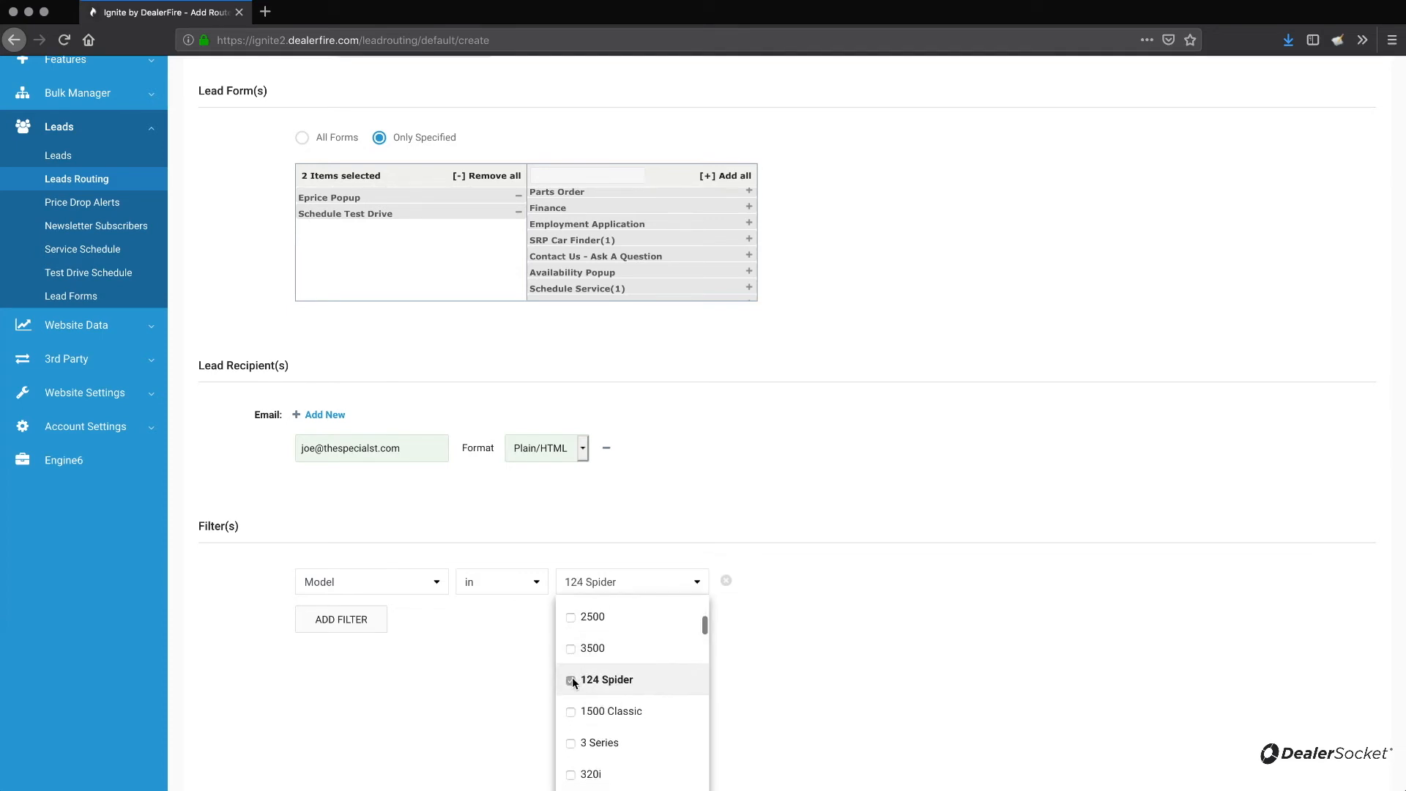
pyautogui.click(789, 694)
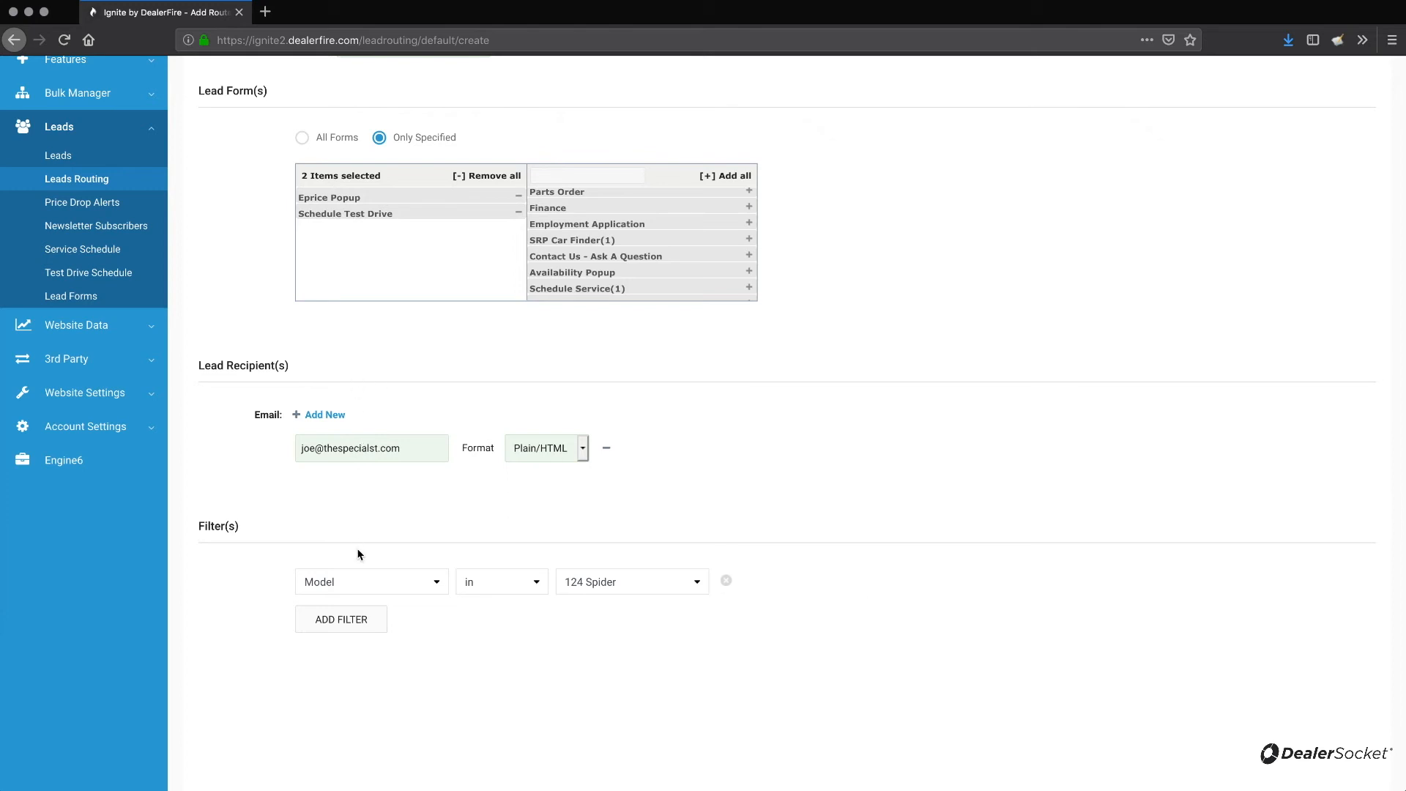
pyautogui.moveTo(200, 529); pyautogui.dragTo(241, 527)
pyautogui.click(680, 589)
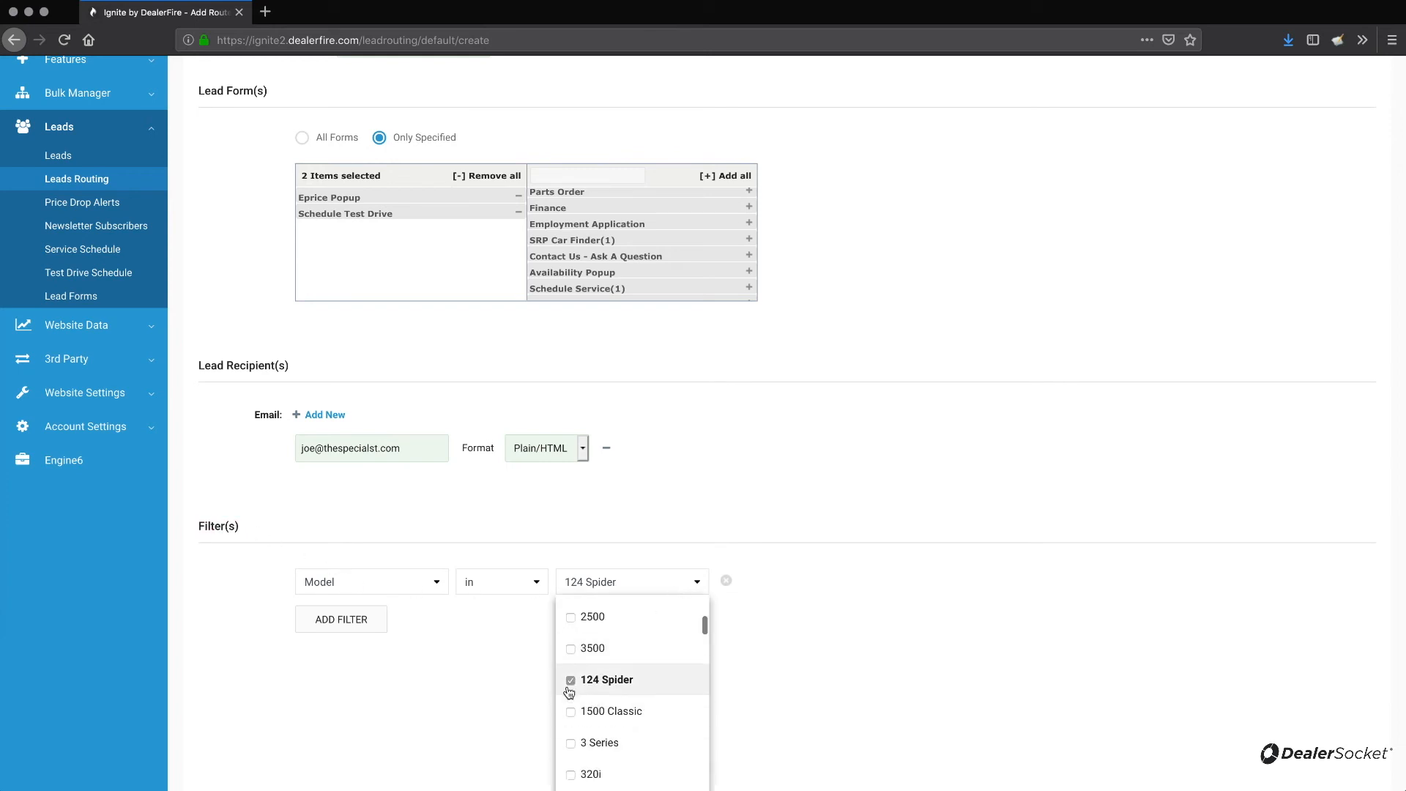
pyautogui.click(694, 582)
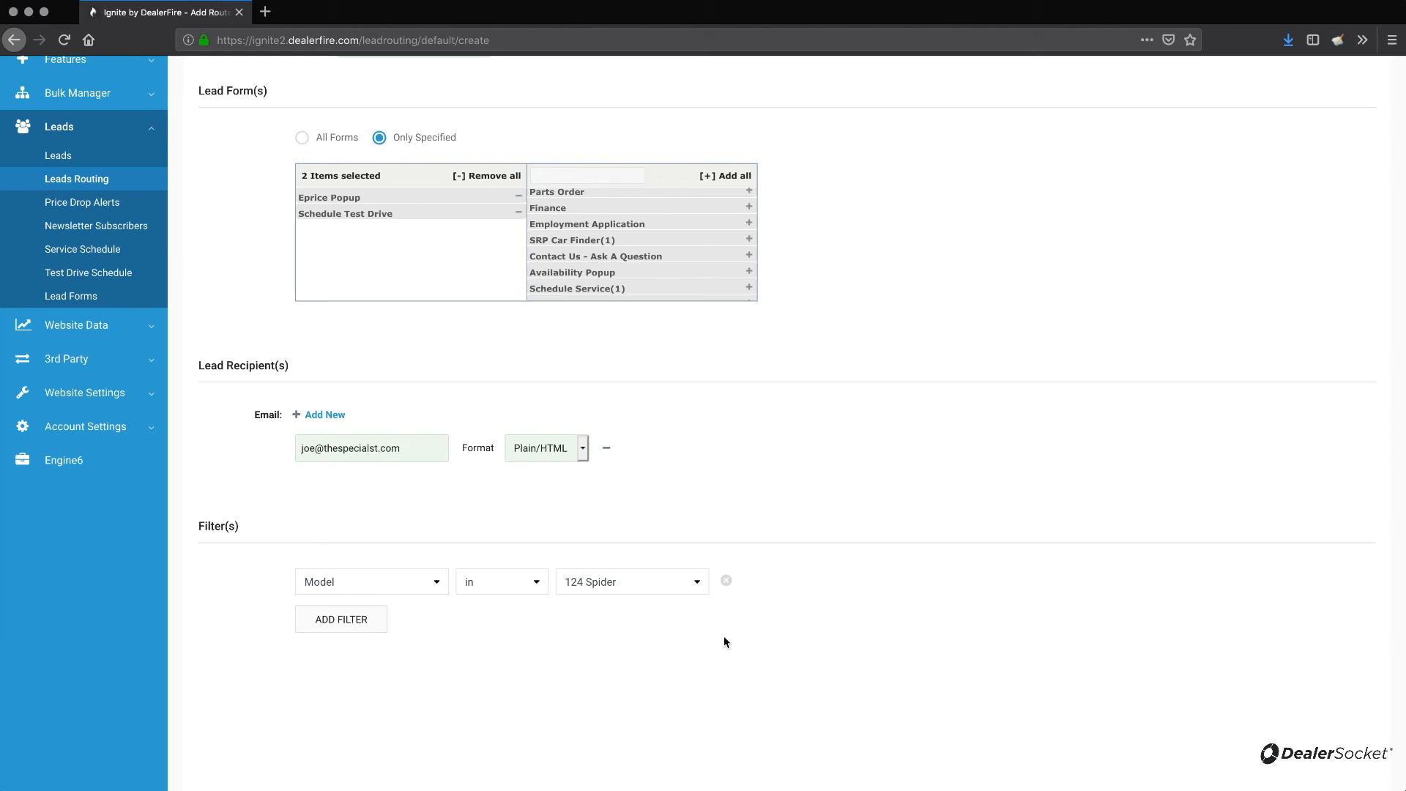
# Create the Model Specialist Route.
pyautogui.scroll(-2, 723, 636)
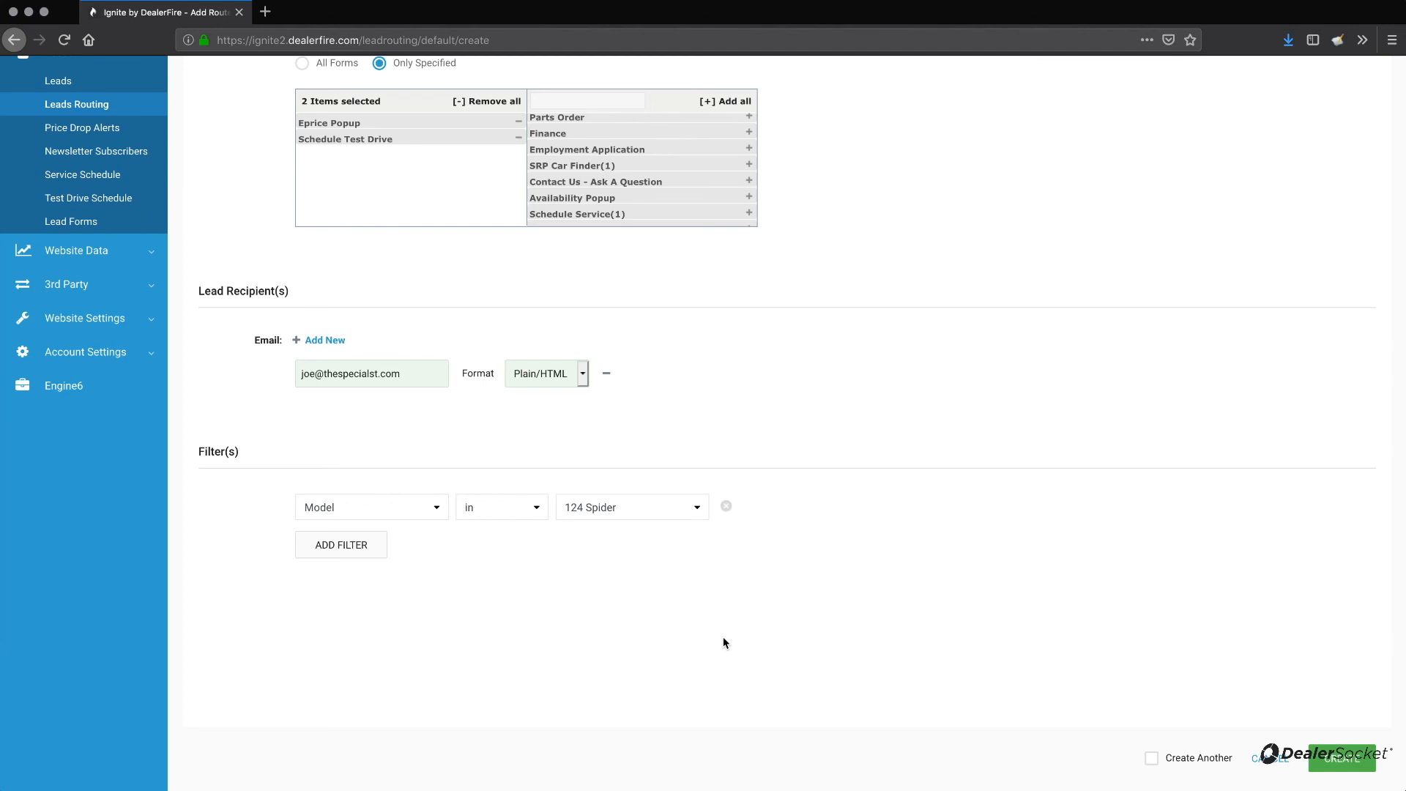
pyautogui.scroll(-2, 723, 642)
pyautogui.click(1342, 656)
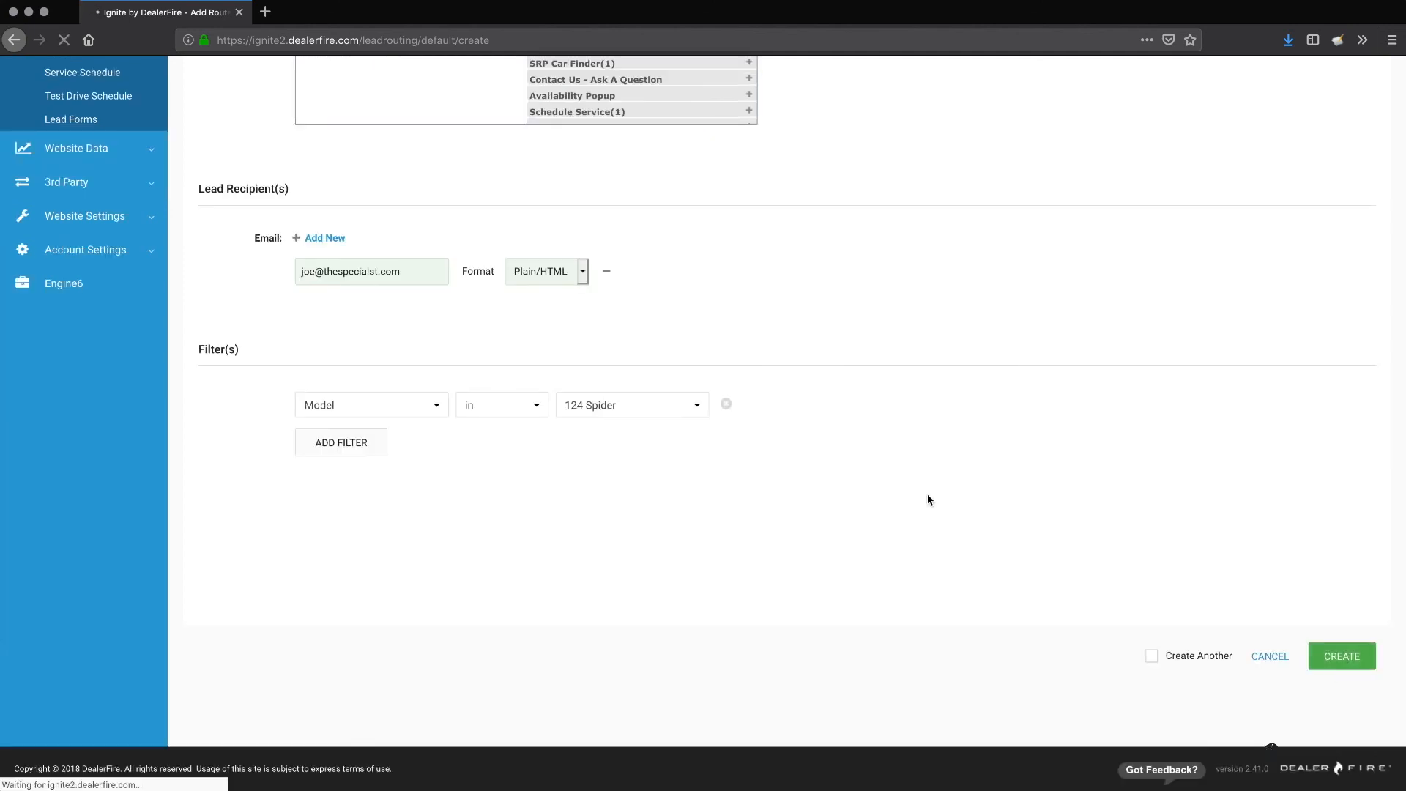